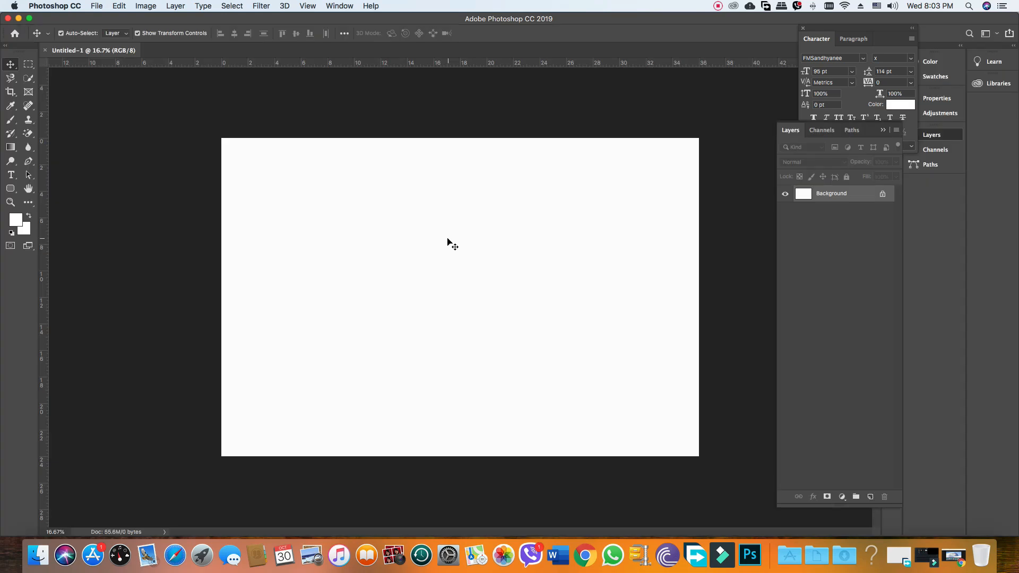
Dock the floating Character and Paragraph panels in the collapsed panel column below Paths.
left_click_drag(826, 34, 934, 193)
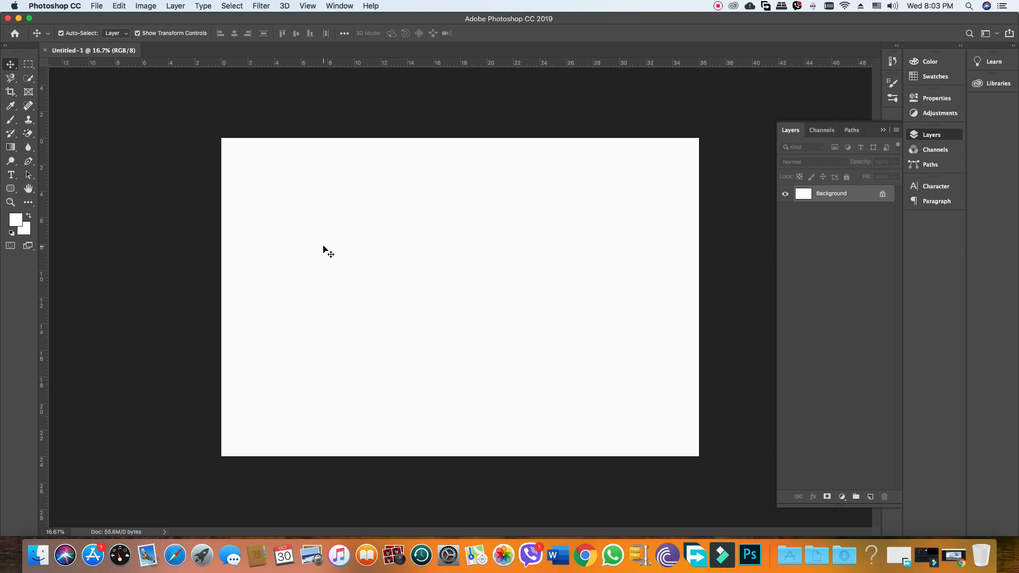
Switch to Chrome, search Google for helakuru and open the Helakuru digital Sinhala keyboard site.
left_click(587, 555)
type("hel")
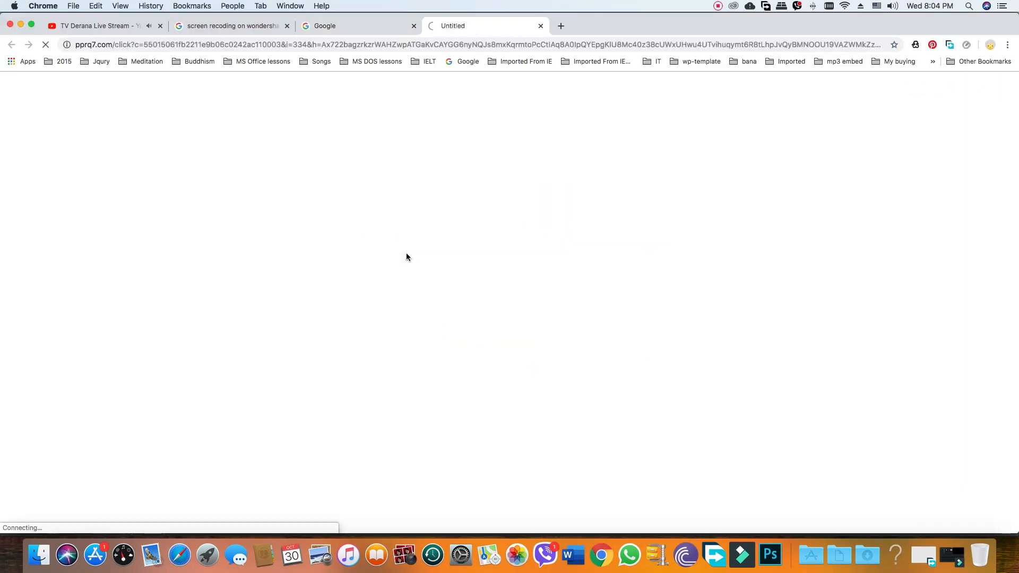
left_click(416, 274)
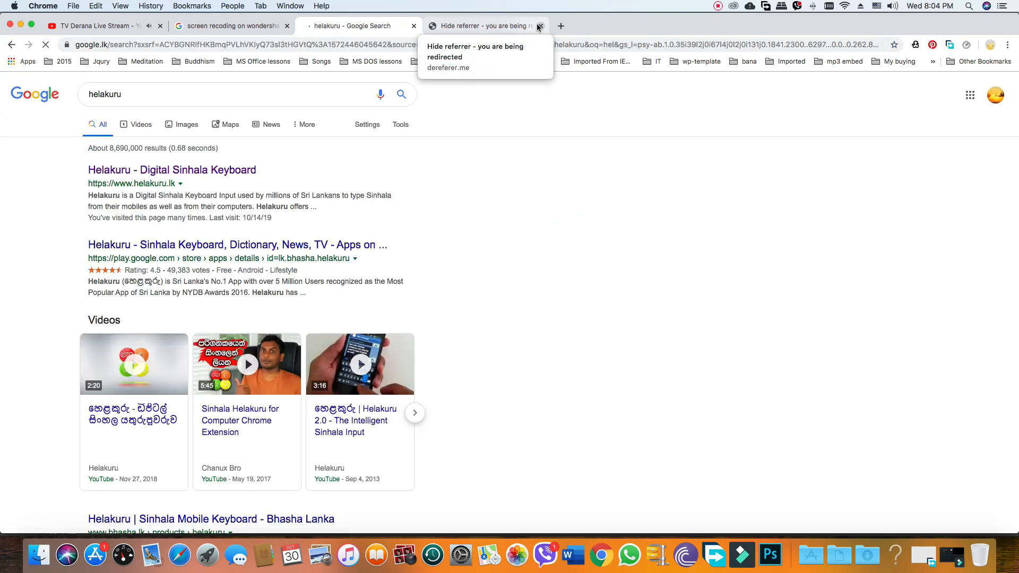
left_click(183, 170)
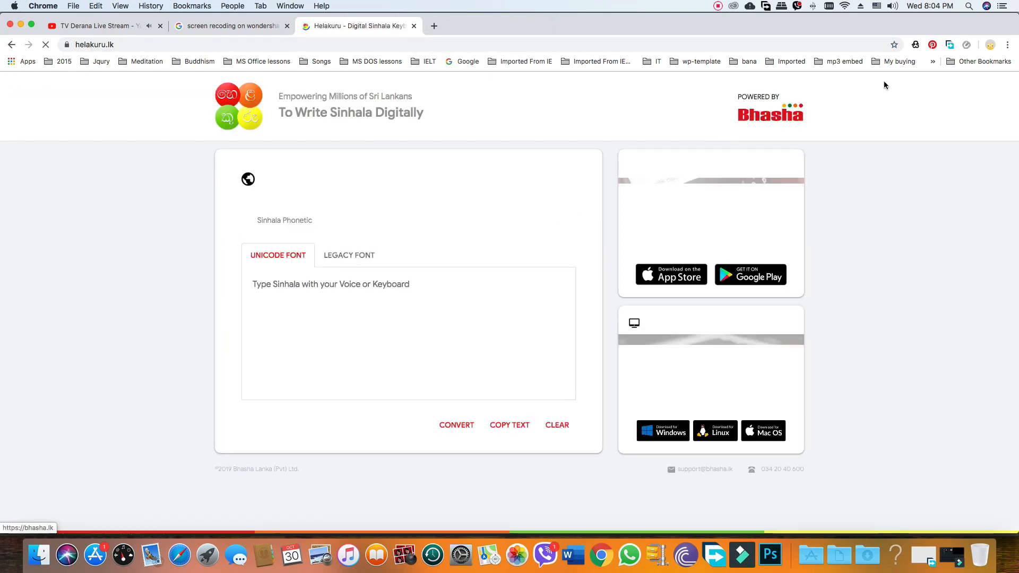
left_click(916, 45)
left_click(863, 66)
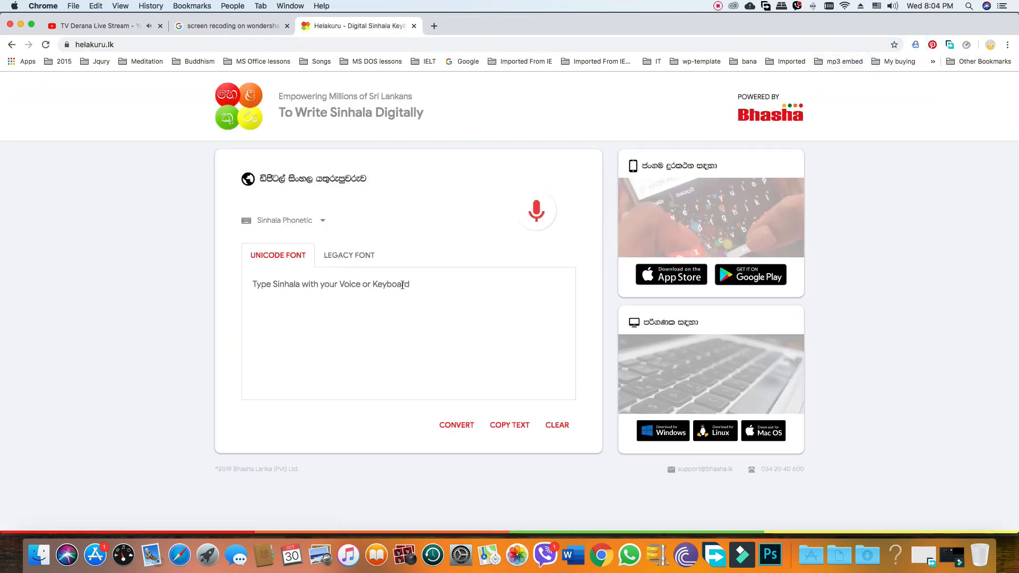
Enter the Sinhala text "ශ්‍රී විජය සෞගත විද්‍යාලය මහ පිරිවෙණ" phonetically in the Unicode text area.
left_click(402, 286)
type("shri vijaya")
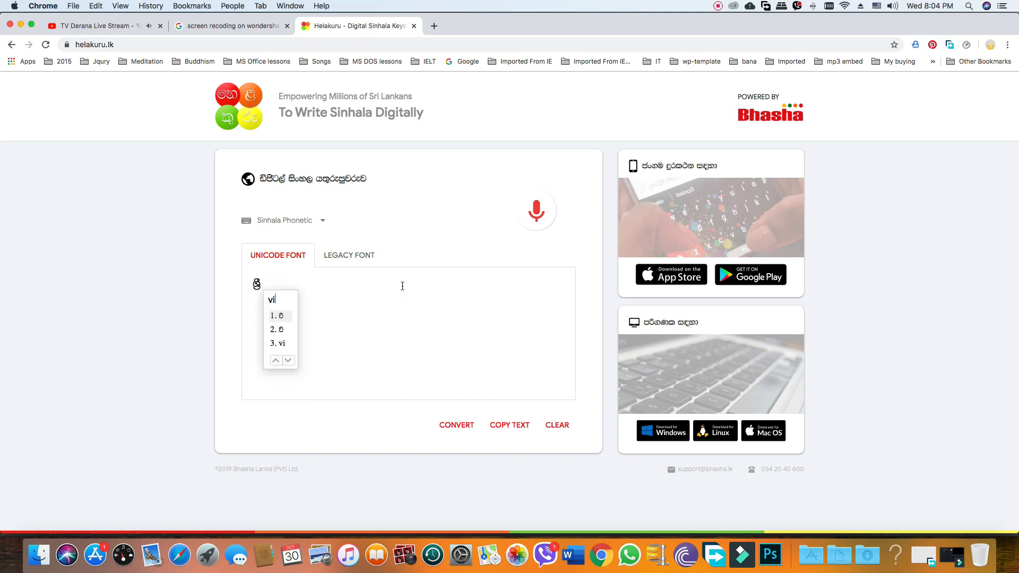
type(" saugatha")
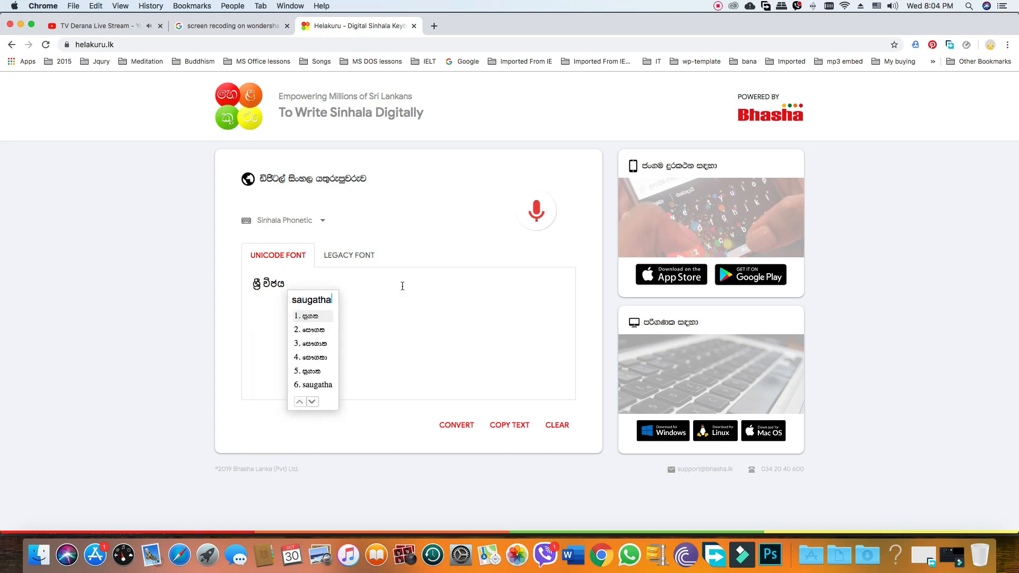
key("Down")
type("vidyalaya ")
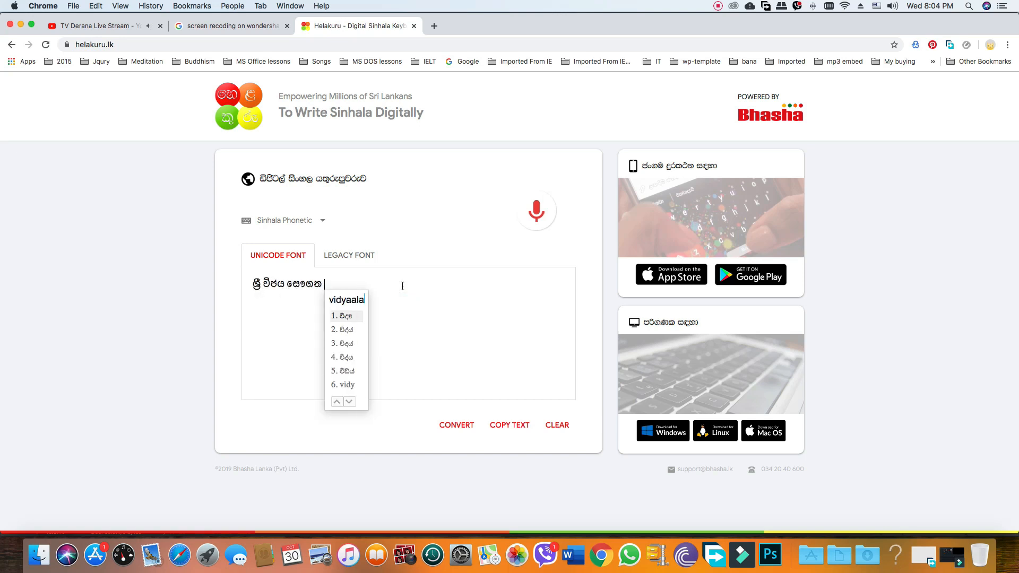
type("maha")
key("Down")
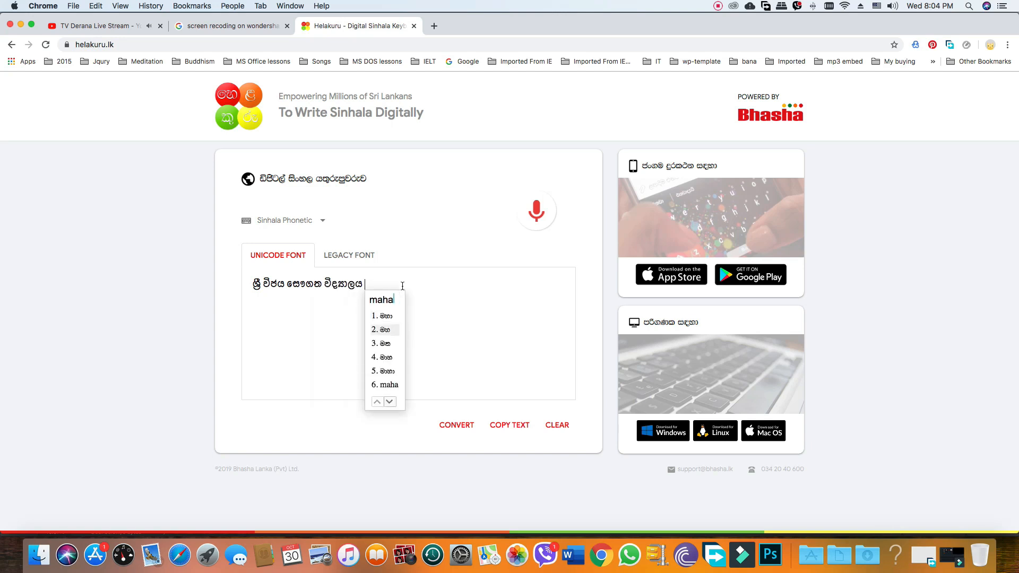
key("space")
type("pirivena")
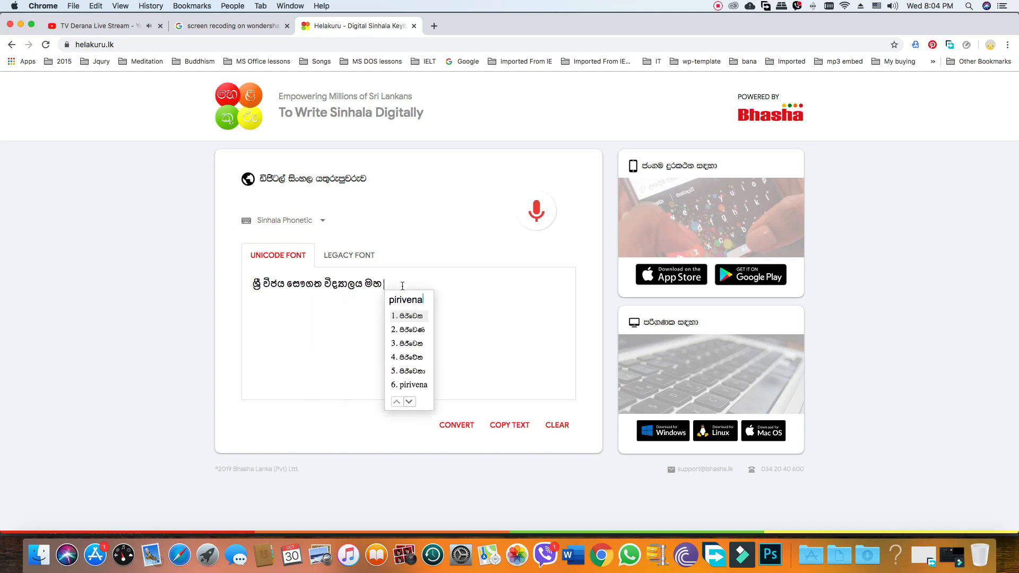
key("Down")
key("space")
Insert the prefix "බප/කළු" before the school name.
left_click(252, 285)
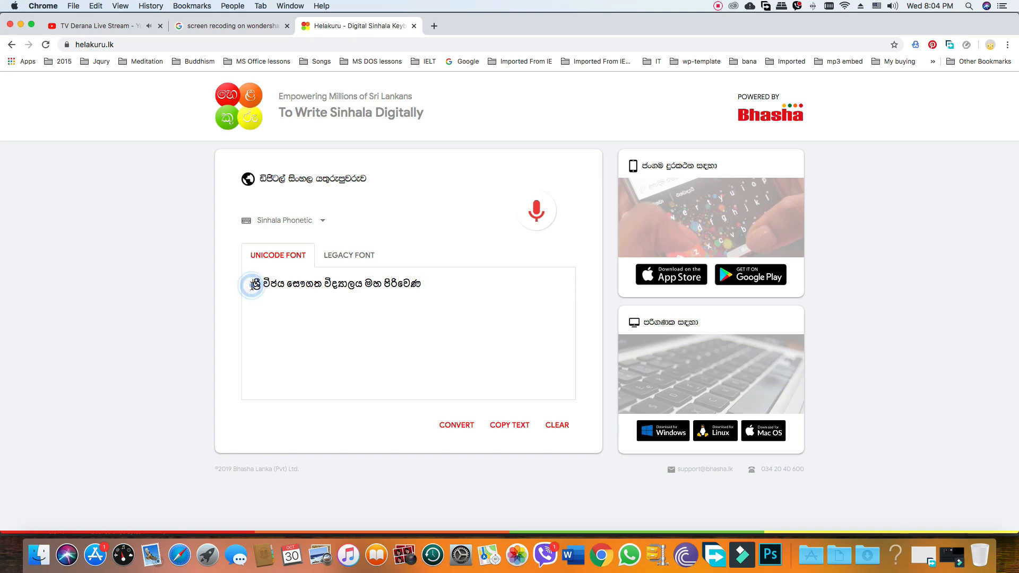
type("bapa")
type("/")
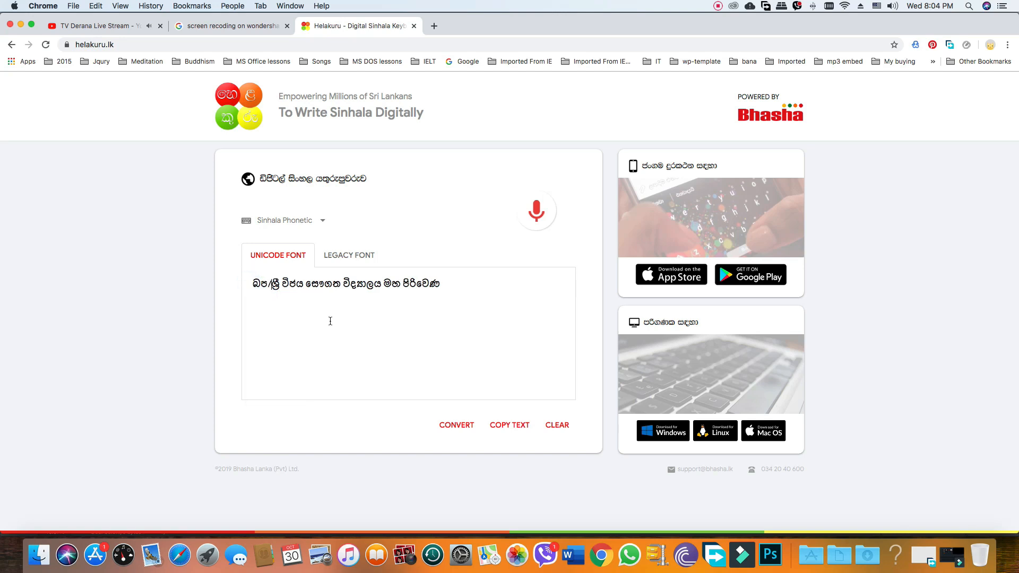
type("kalu")
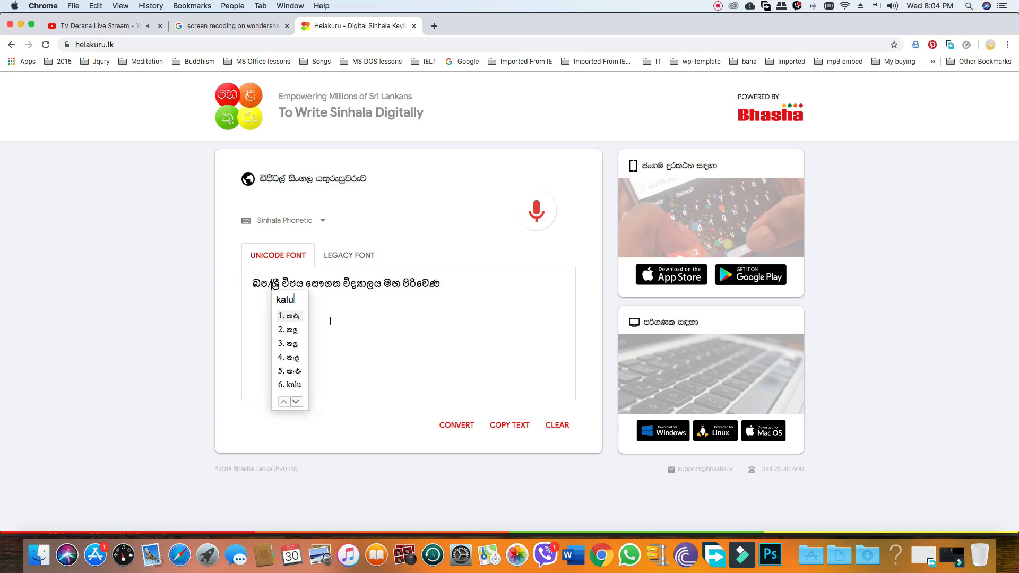
left_click(484, 286)
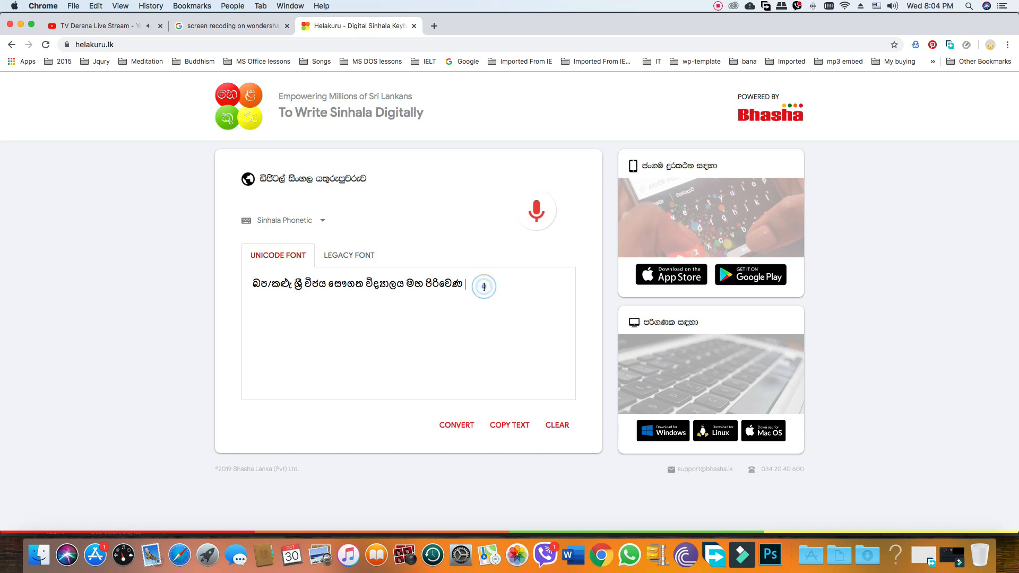
Add a line above the school name reading "වර්ෂාවසාන විභාගය".
key("Return")
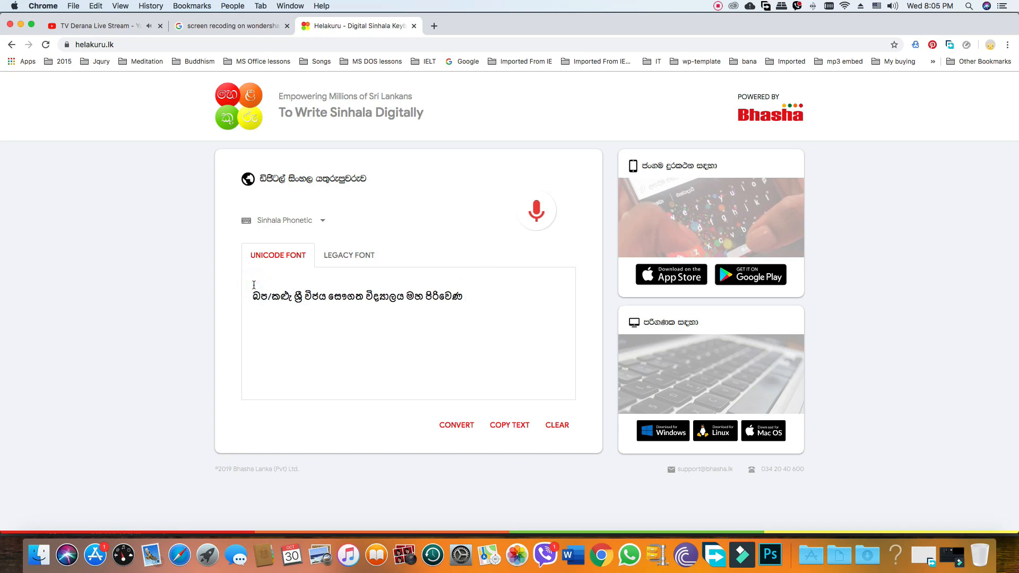
type("varshavas")
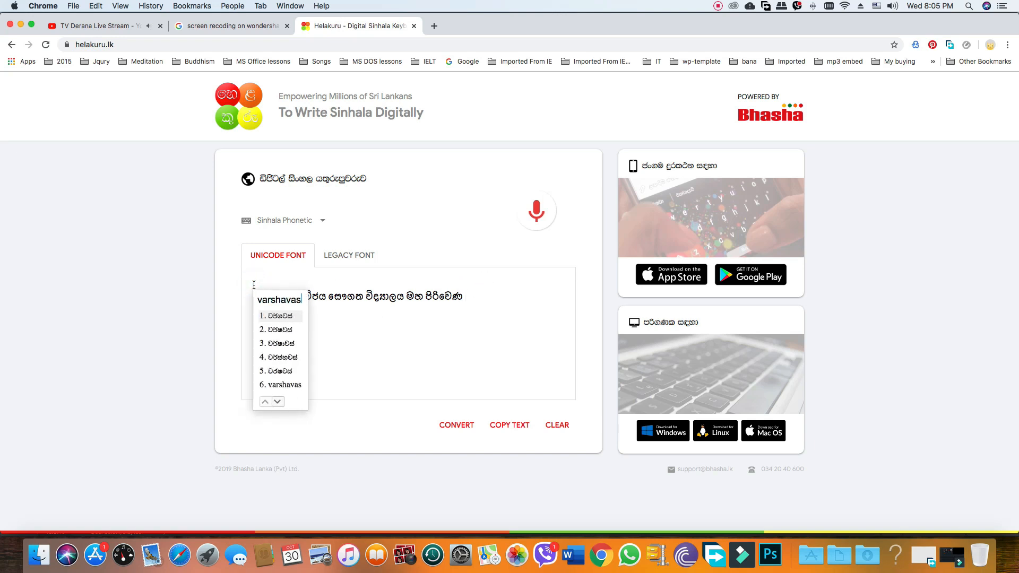
type("ana")
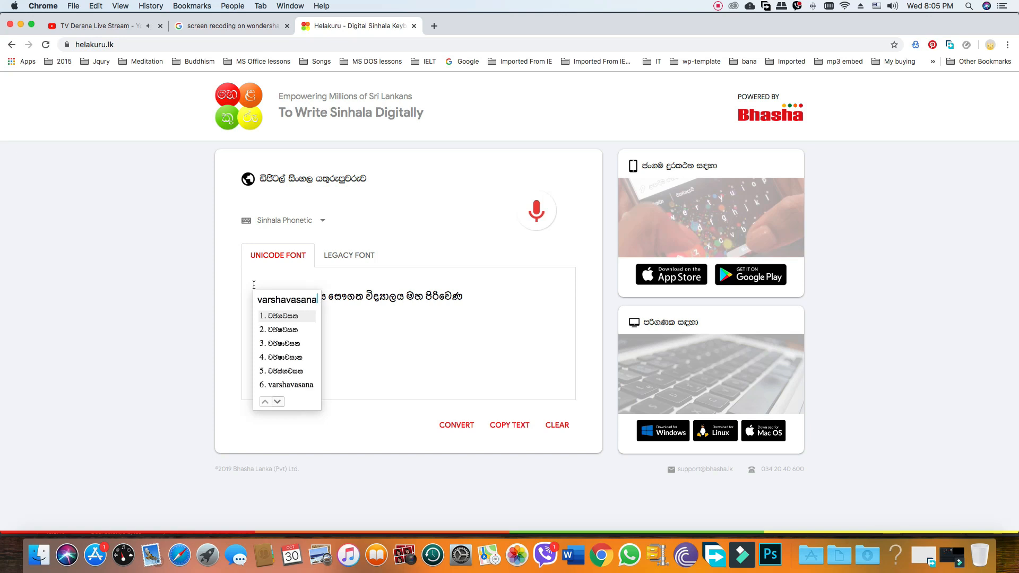
left_click(293, 358)
type("vibhagaya")
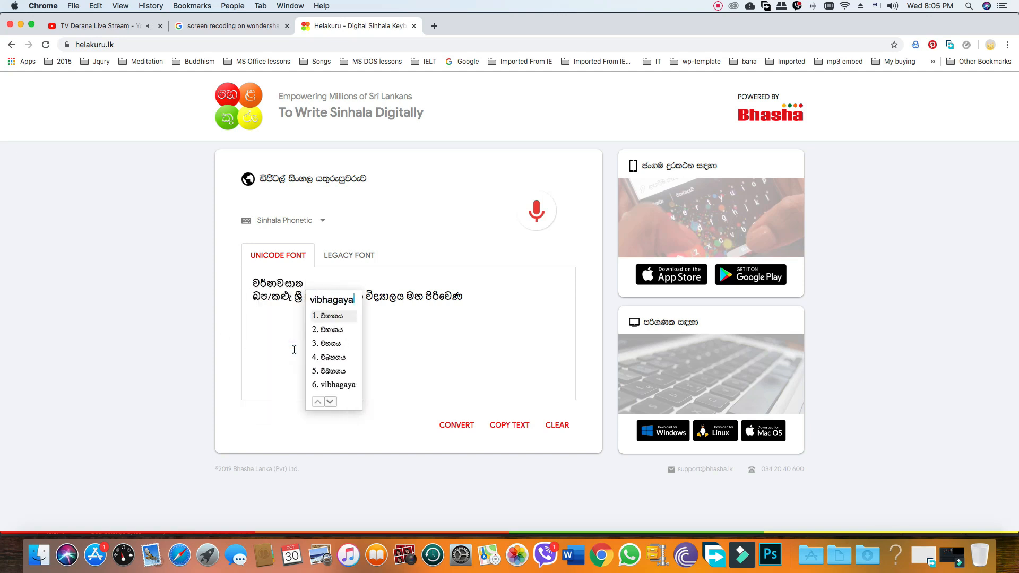
key("space")
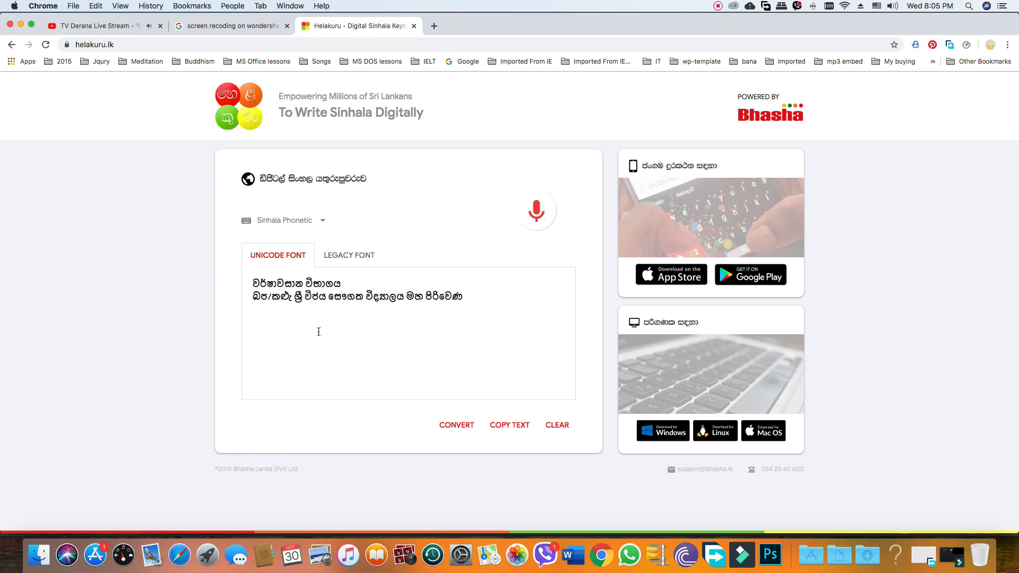
Add a third line below the school name reading "වලාන - පානදුර".
left_click(476, 298)
type("walaana - pa")
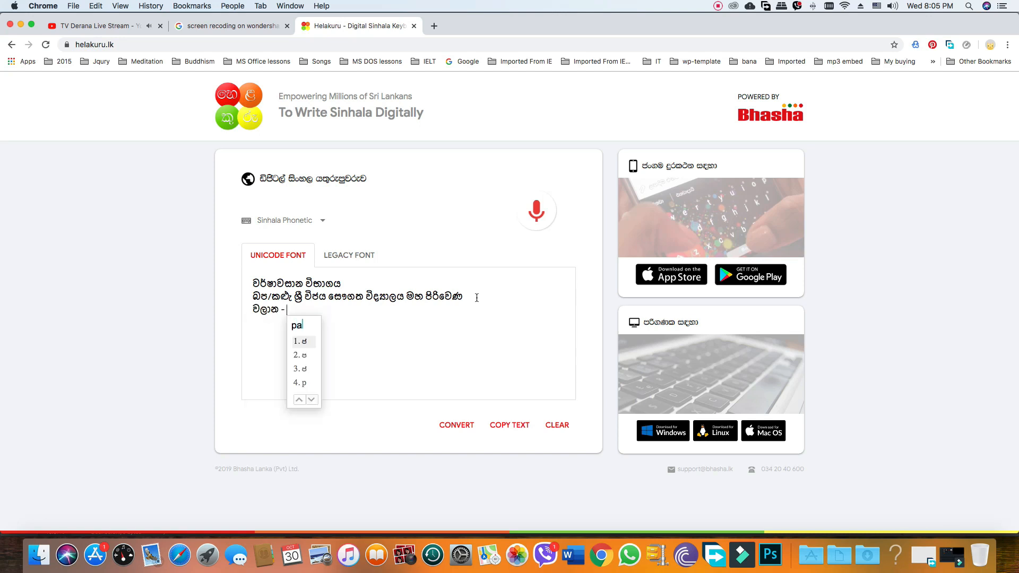
type("nadura")
key("space")
Convert the Sinhala text to the legacy font encoding and copy the converted text.
left_click(457, 425)
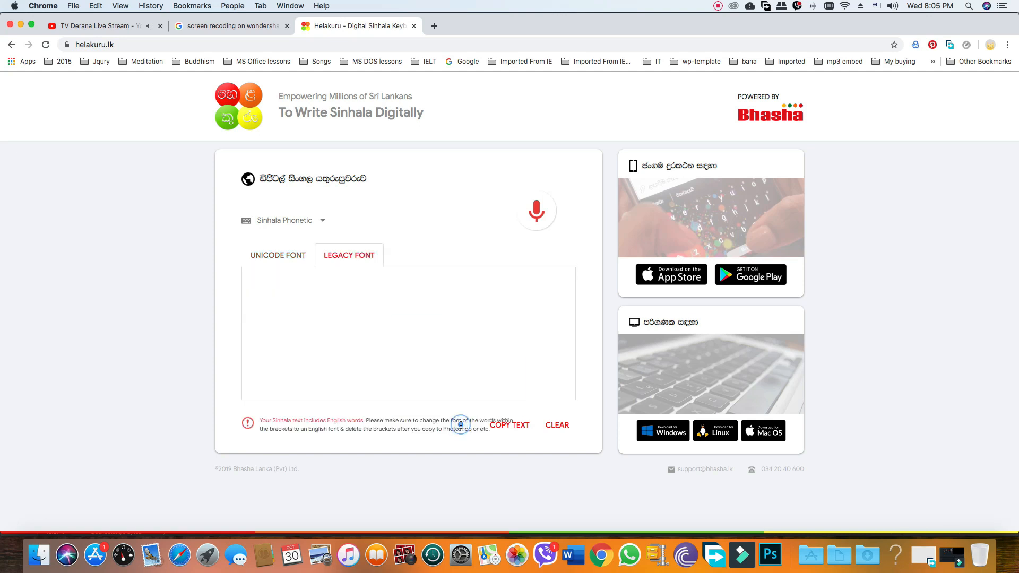
left_click(509, 425)
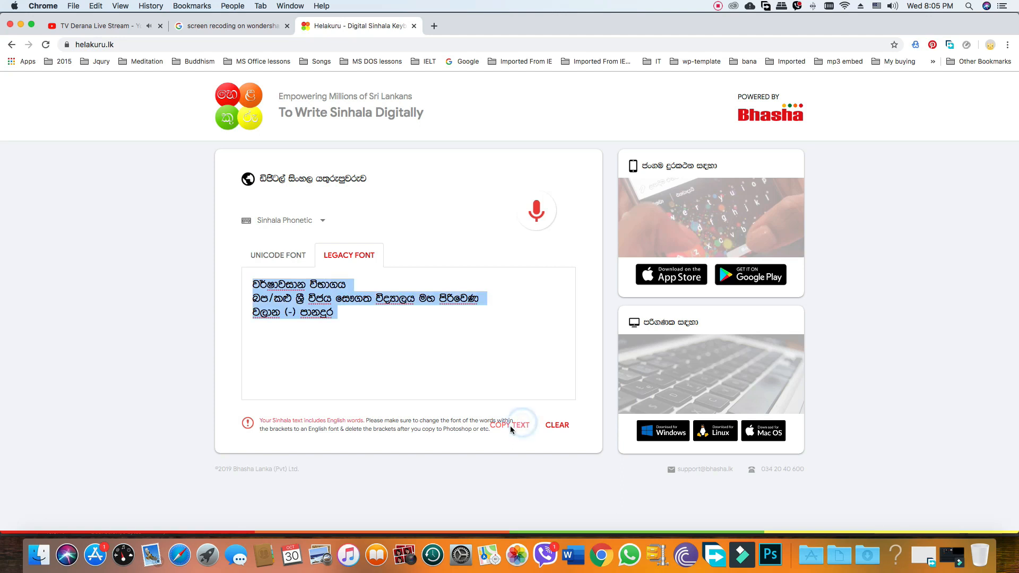
Switch to Photoshop, paste the copied text as a new text layer and shift it toward the canvas's left side.
left_click(769, 555)
key("t")
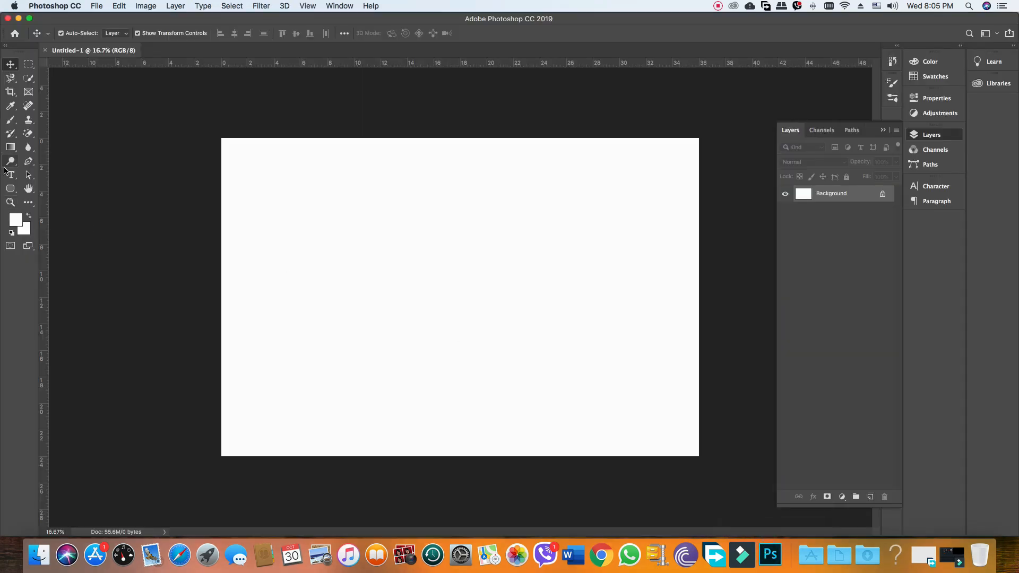
left_click(332, 251)
key("super+v")
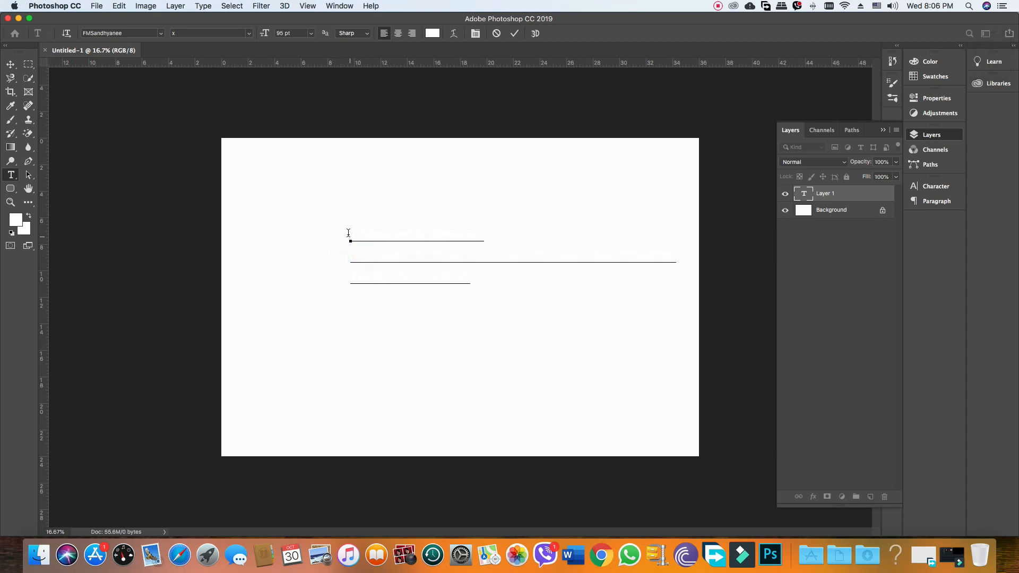
left_click_drag(349, 232, 449, 291)
left_click(316, 246)
double_click(316, 247)
left_click(295, 228)
Set the pasted text's color to red (ff0000).
left_click(436, 34)
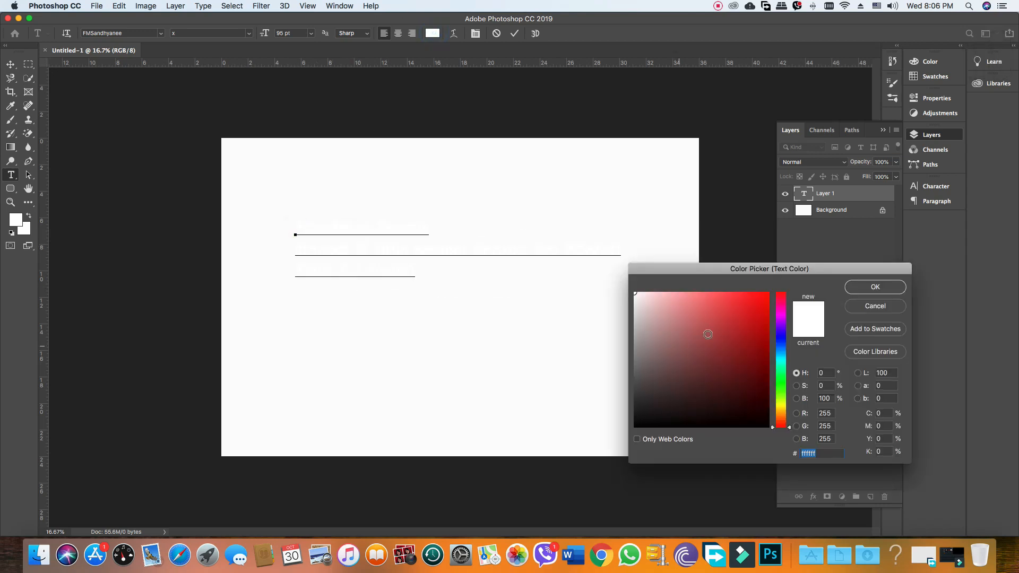
left_click(765, 297)
left_click(867, 289)
Set the pasted text's color to black.
left_click(433, 34)
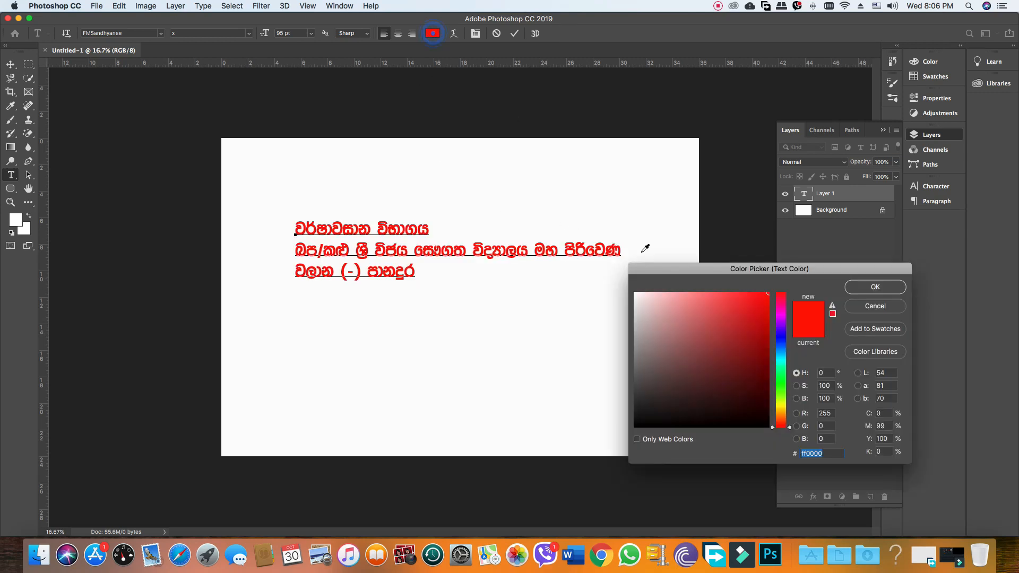
left_click(766, 426)
left_click(867, 288)
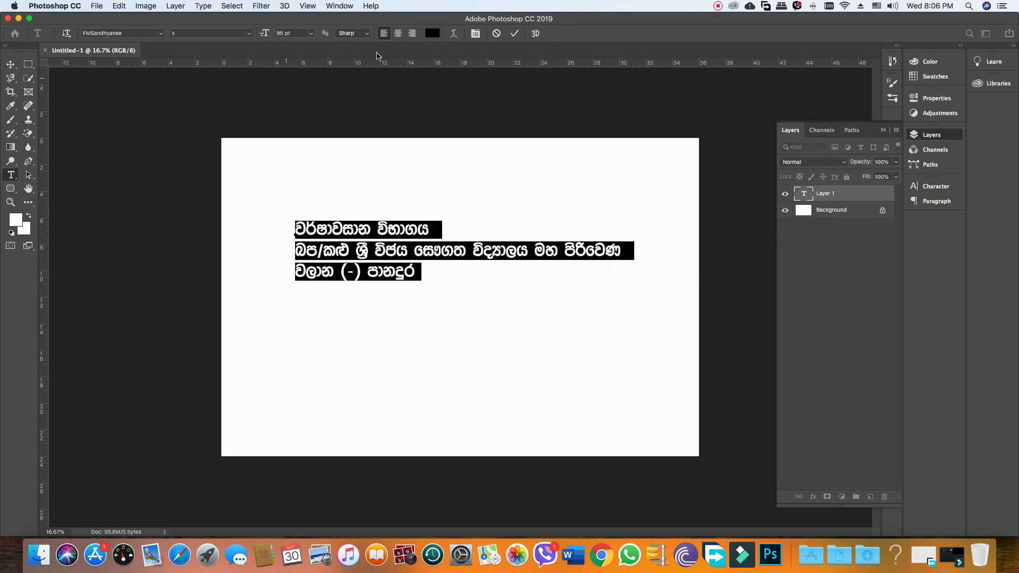
Center-align the text near the middle of the canvas and enlarge its font size to 121 pt.
left_click(398, 34)
left_click_drag(313, 300, 458, 331)
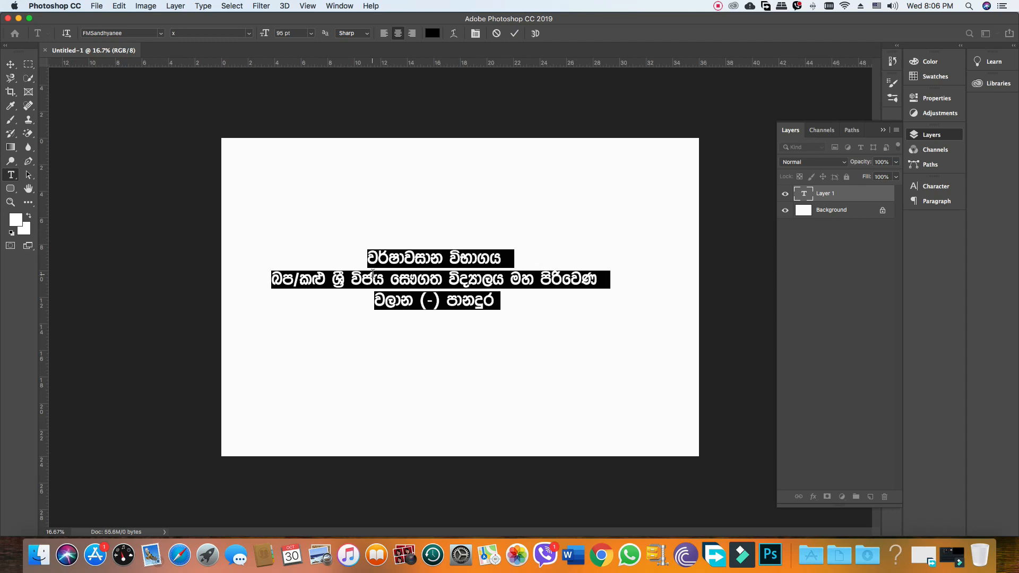
left_click_drag(264, 33, 277, 34)
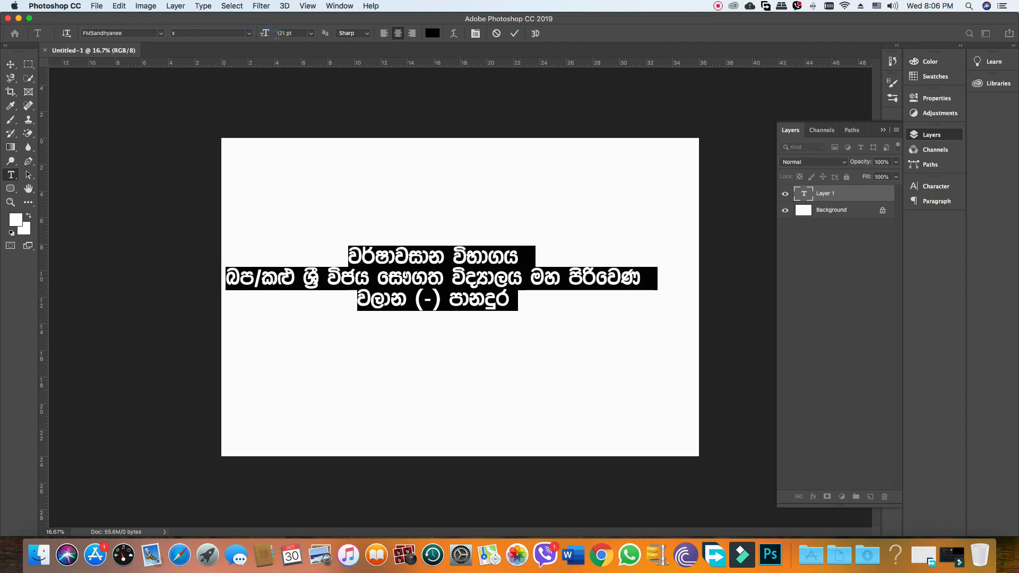
Remove the bracketed hyphen from the last line and move "පානදුර" onto its own line below "වලාන".
left_click_drag(348, 257, 521, 251)
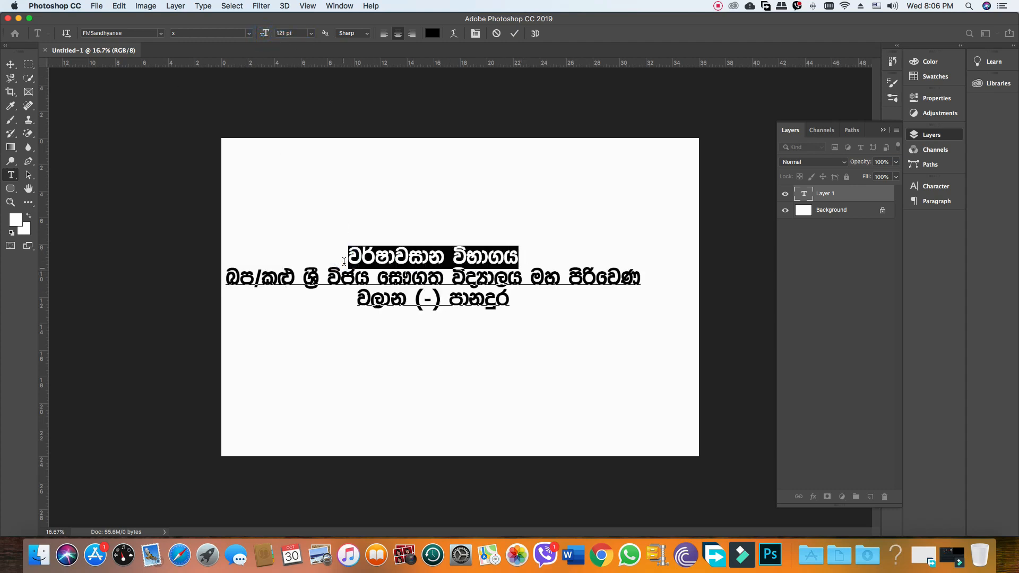
left_click(445, 299)
key("BackSpace")
key("BackSpace")
key("BackSpace")
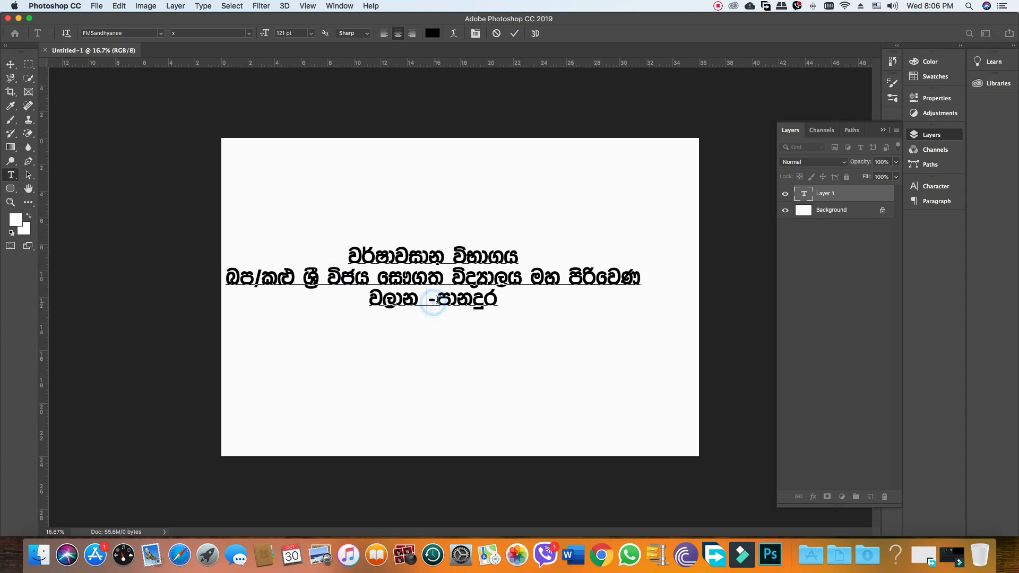
left_click_drag(432, 302, 439, 302)
key("Return")
left_click(472, 317)
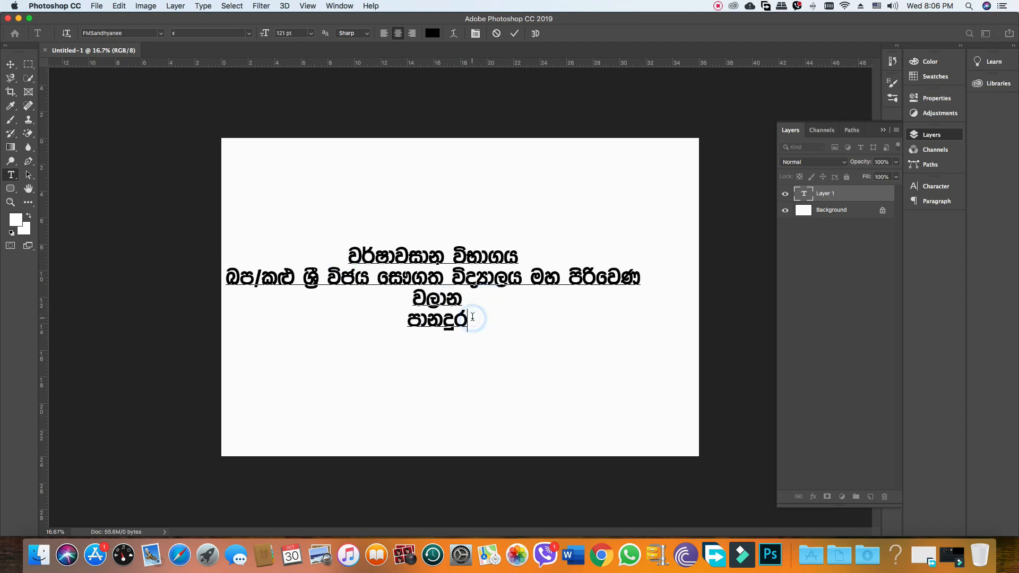
Remove the first line "වර්ෂාවසාන විභාගය" from the text block.
left_click_drag(531, 254, 331, 256)
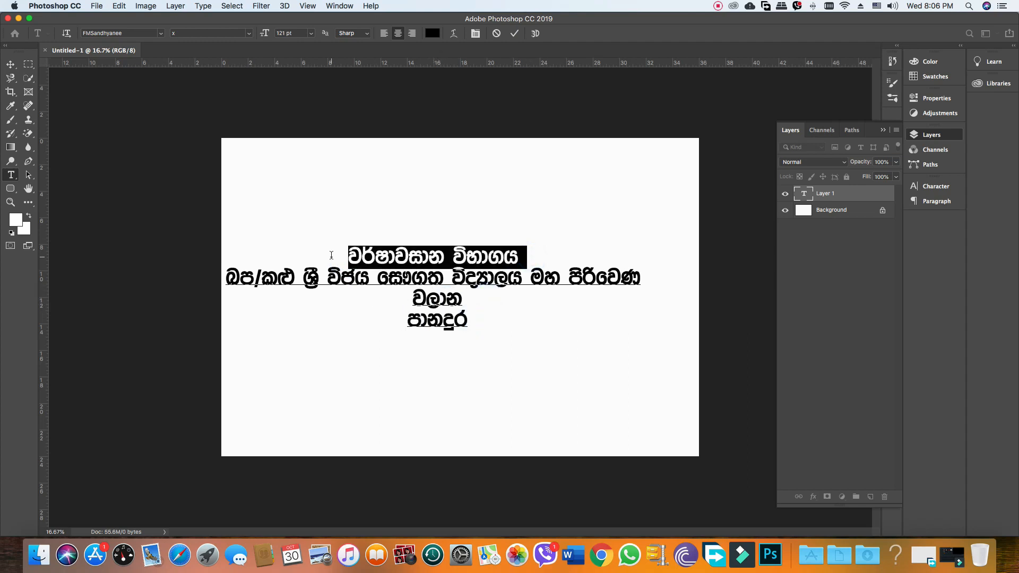
right_click(364, 258)
left_click(385, 271)
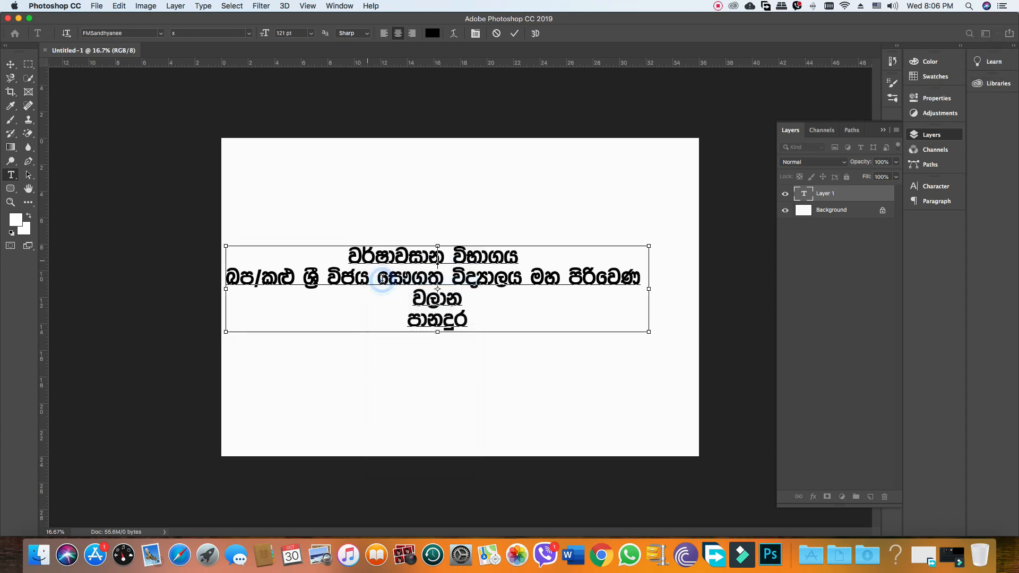
key("Delete")
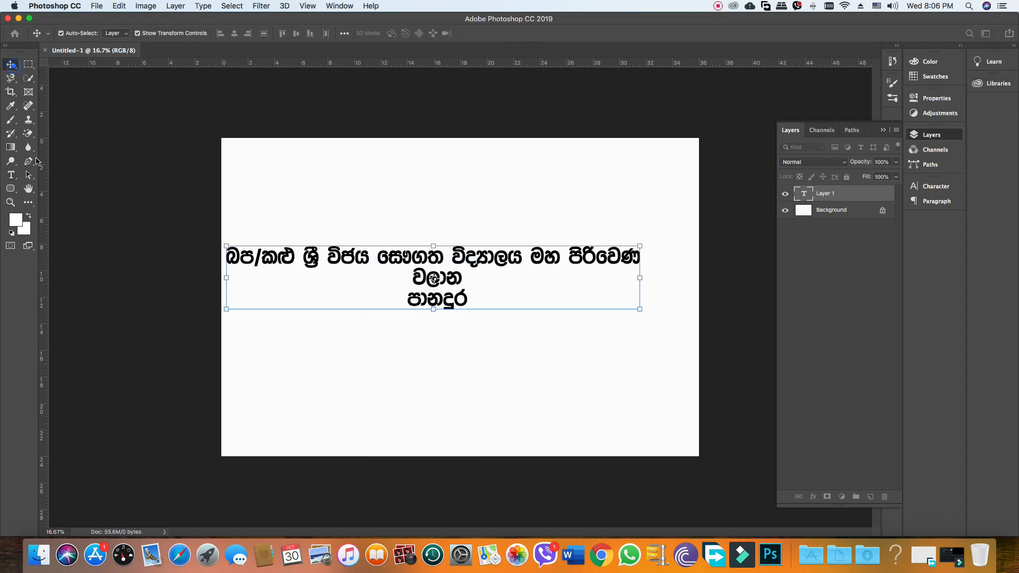
Add the heading "වර්ෂාවසාන විභාගය" as a separate text layer by pasting it, centered above the school name block.
left_click(455, 173)
left_click(422, 174)
right_click(428, 171)
left_click(448, 209)
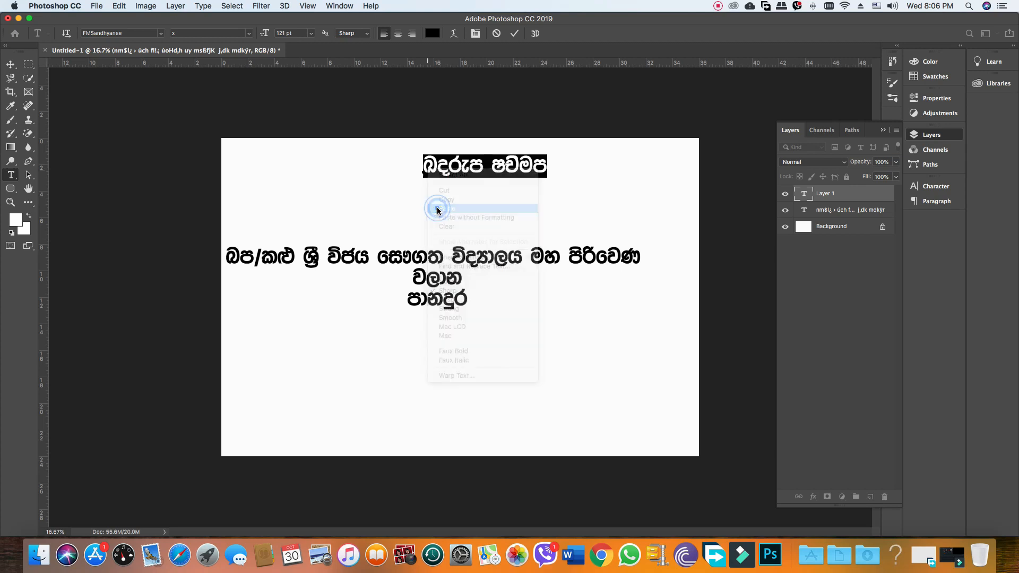
left_click_drag(476, 182, 480, 246)
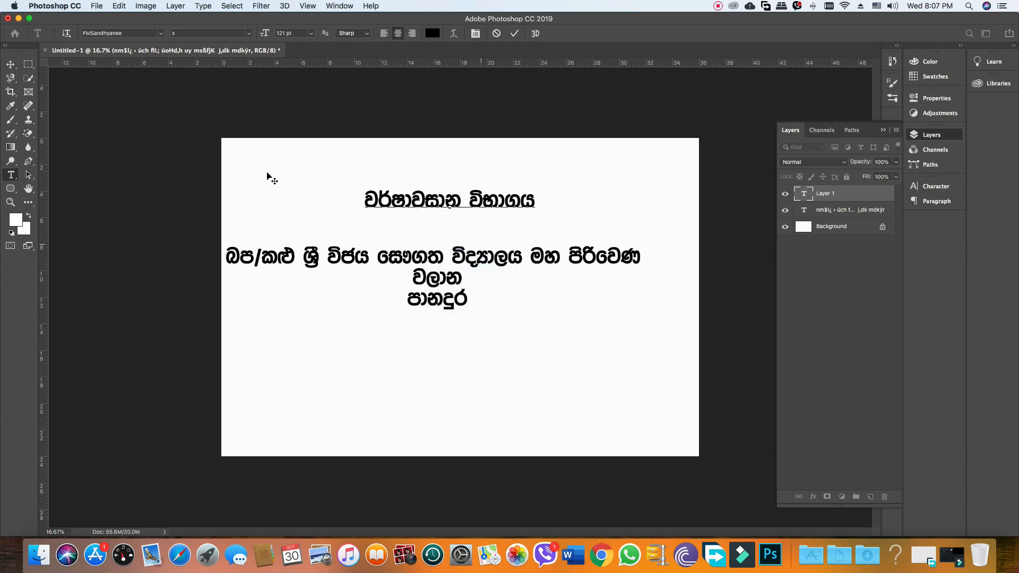
left_click(11, 65)
left_click(83, 117)
Move the school name text block lower on the canvas and scale it up to about 125.72 pt.
left_click(397, 255)
left_click_drag(407, 253, 437, 306)
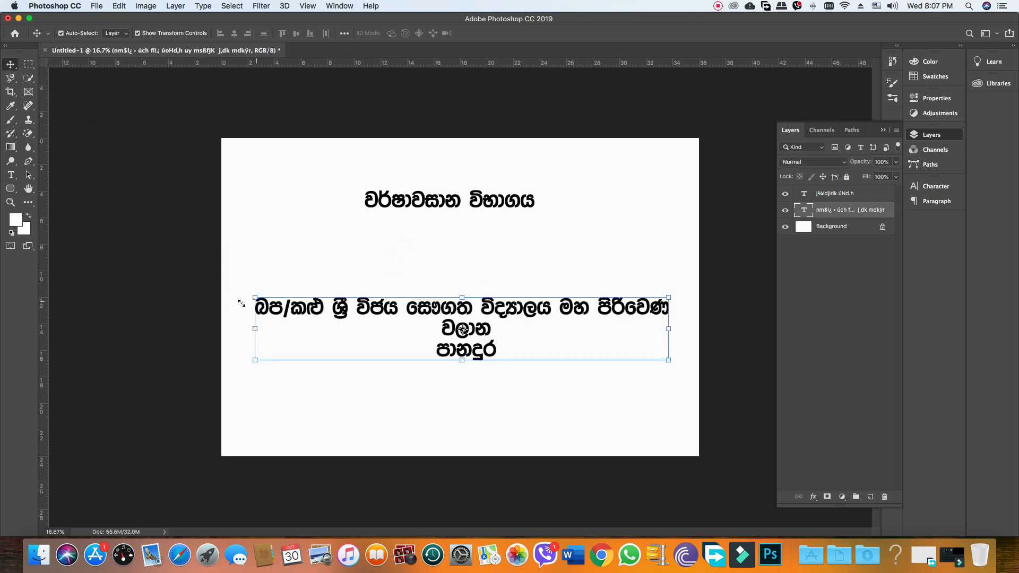
left_click_drag(254, 296, 238, 285)
double_click(358, 313)
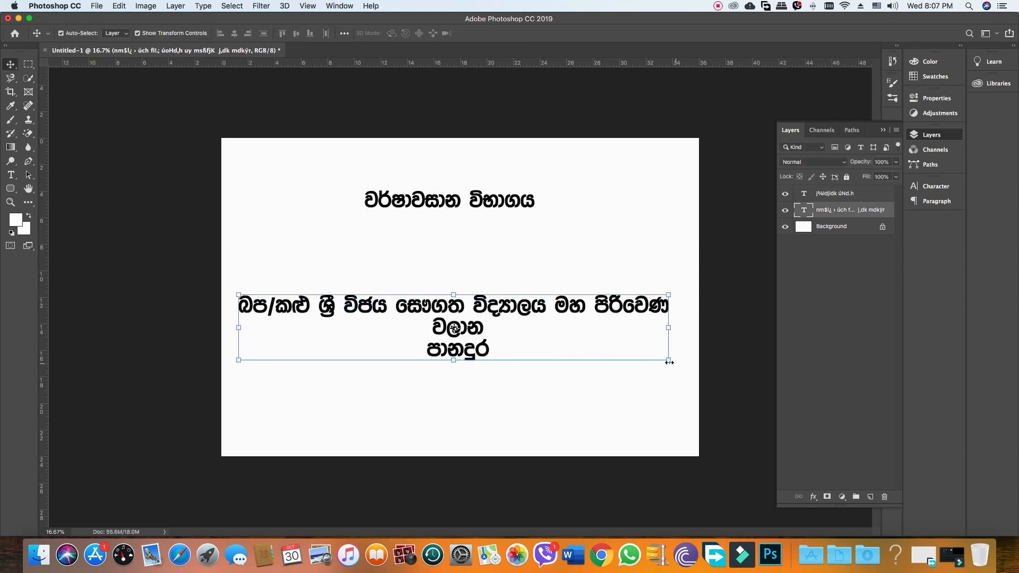
mouse_move(670, 362)
left_mouse_down()
mouse_move(694, 346)
mouse_move(680, 365)
left_mouse_up()
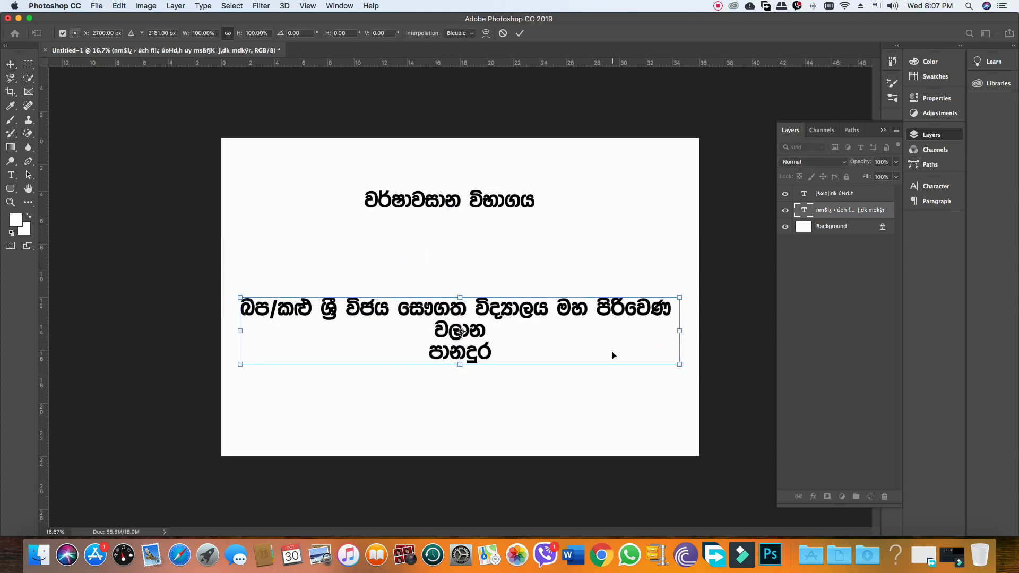
Break the school name's first line after "බප/කළු" and enlarge the new line starting with "ශ්‍රී විජය".
double_click(542, 312)
triple_click(543, 311)
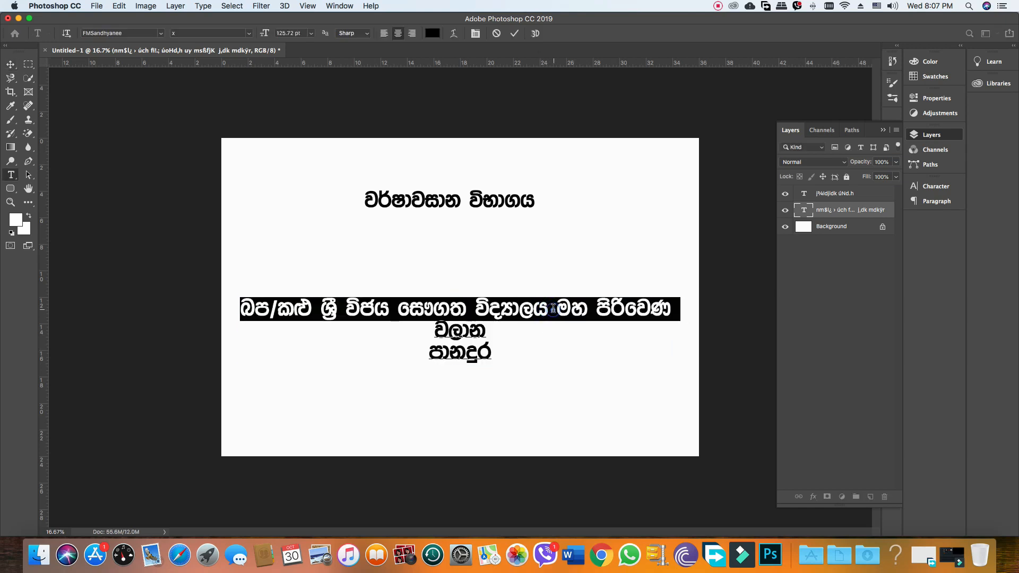
left_click(551, 309)
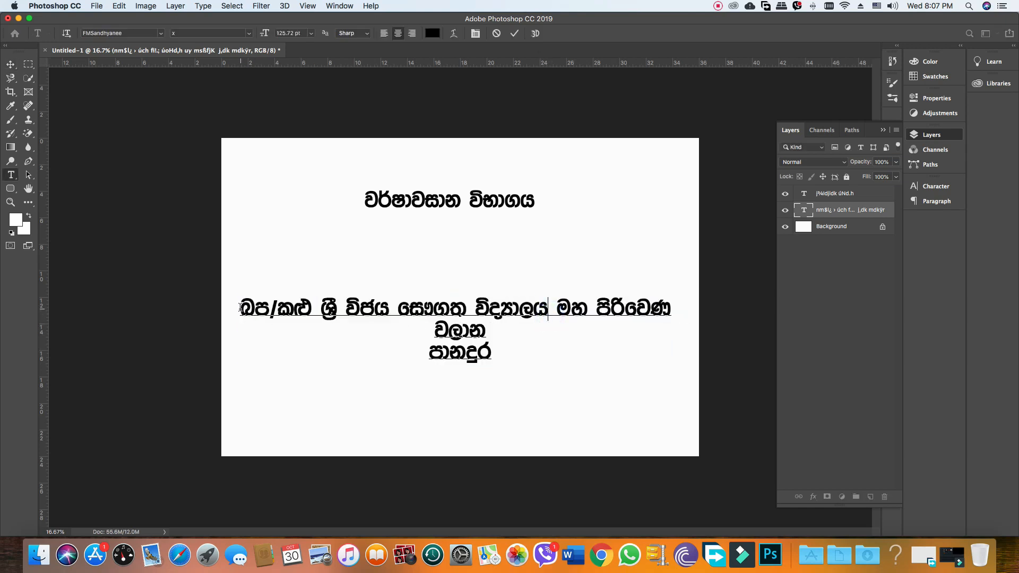
left_click_drag(240, 308, 511, 364)
left_click(438, 284)
left_click(321, 309)
key("Return")
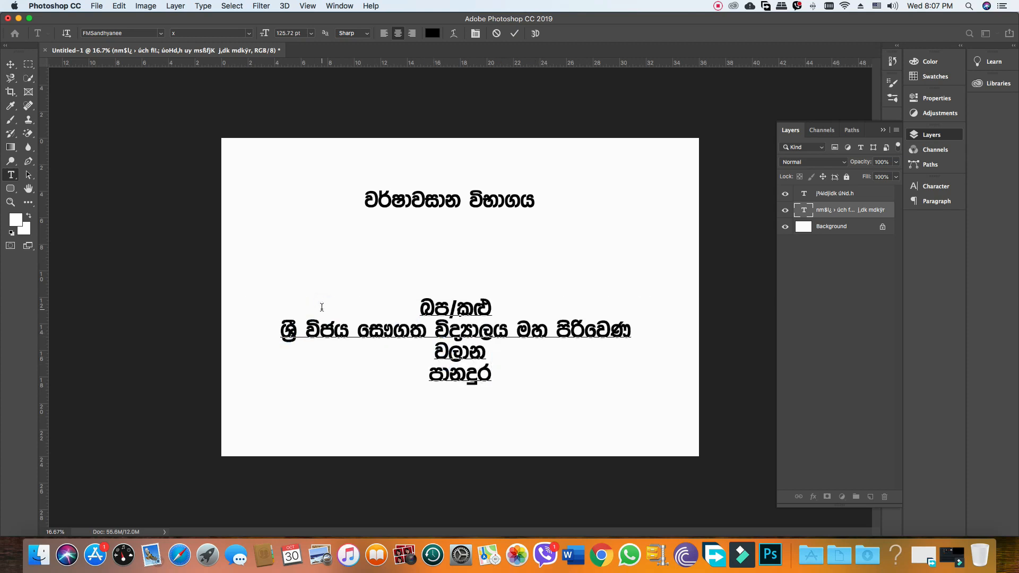
left_click_drag(282, 332, 624, 334)
left_click_drag(267, 35, 289, 35)
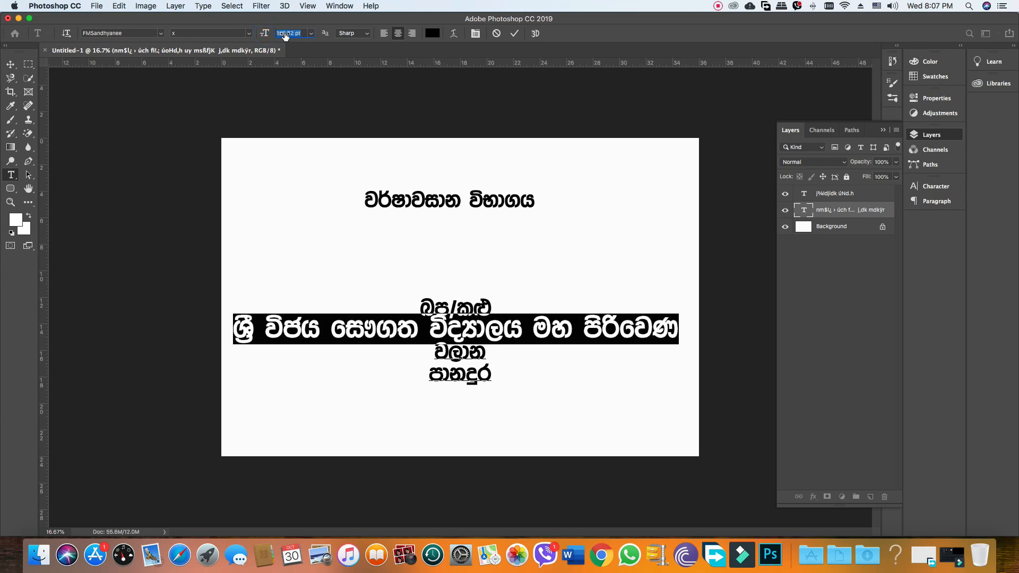
Set the line spacing of the whole school name block to 169.45 pt.
left_click(419, 304)
key("super+a")
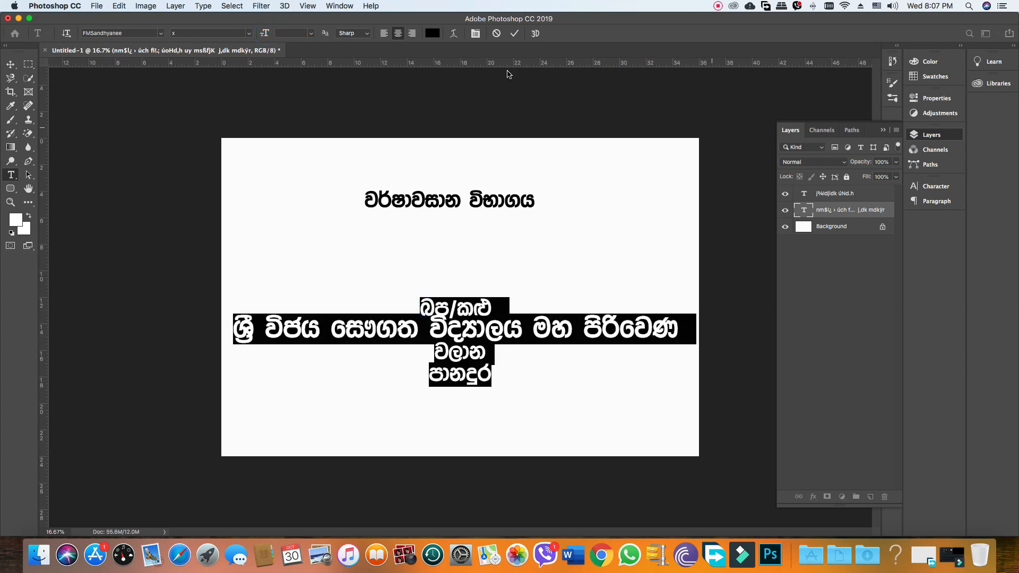
left_click(471, 35)
left_click_drag(788, 241, 805, 237)
key("super+z")
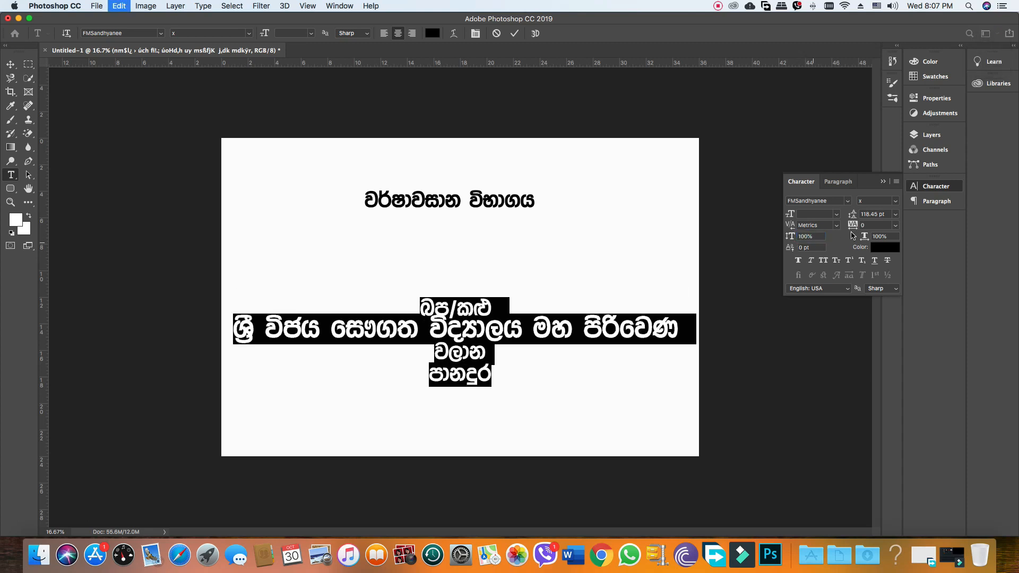
left_click_drag(853, 215, 880, 216)
Replace the line break between "වලාන" and "පානදුර", and shift the text block slightly toward the canvas center.
left_click(498, 367)
key("Delete")
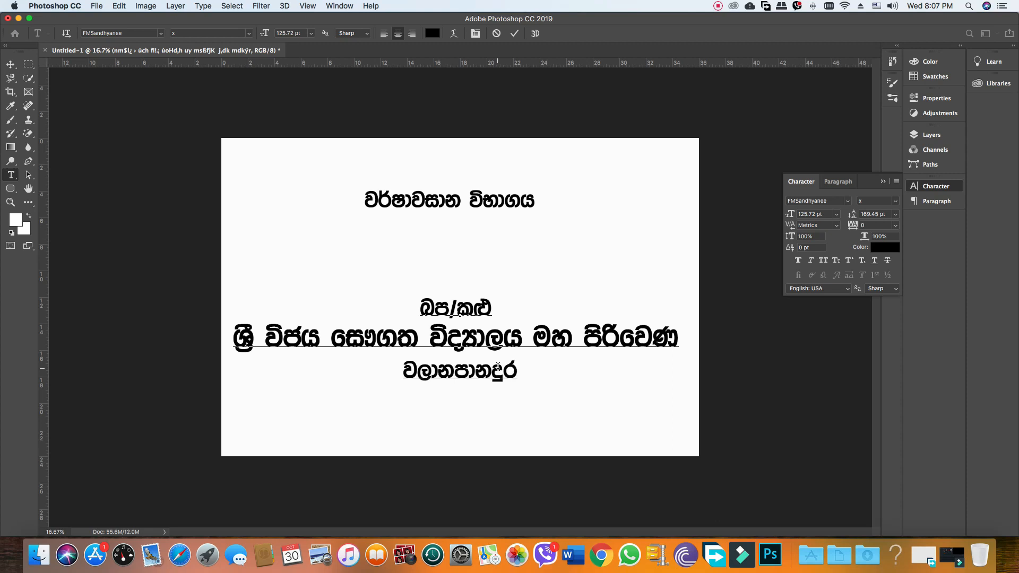
key("Return")
left_click(437, 373)
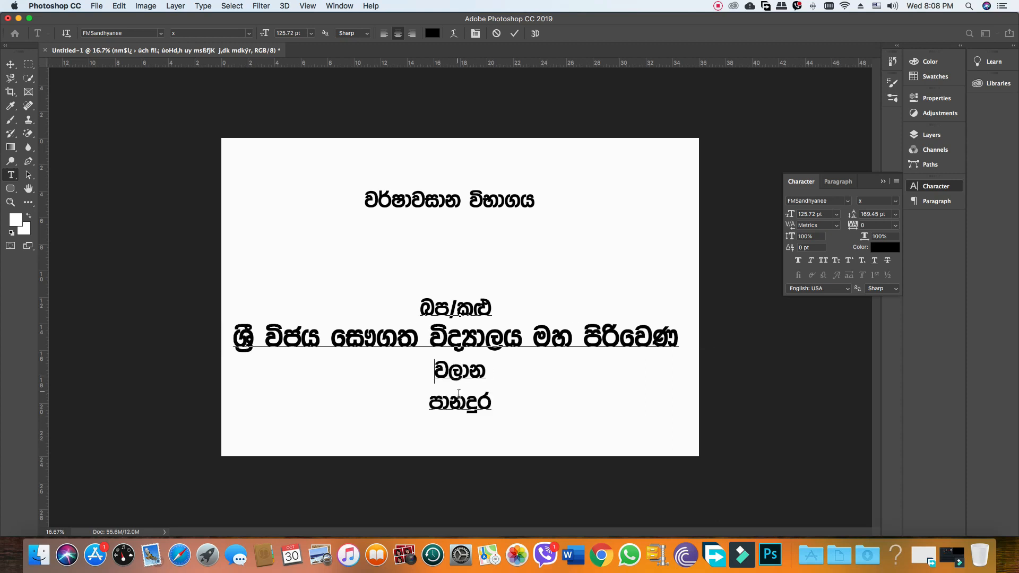
left_click(11, 64)
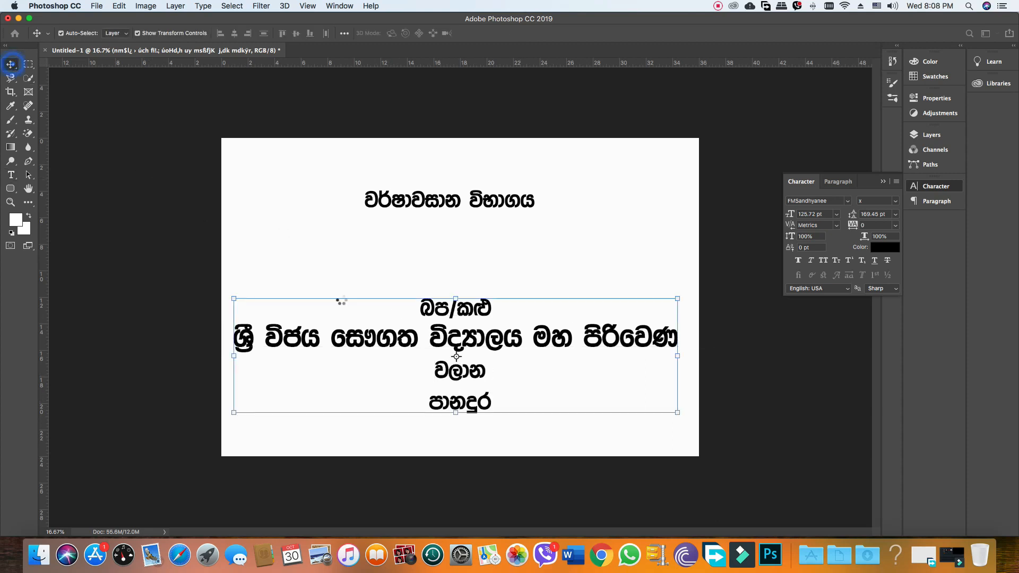
left_click_drag(438, 333, 443, 336)
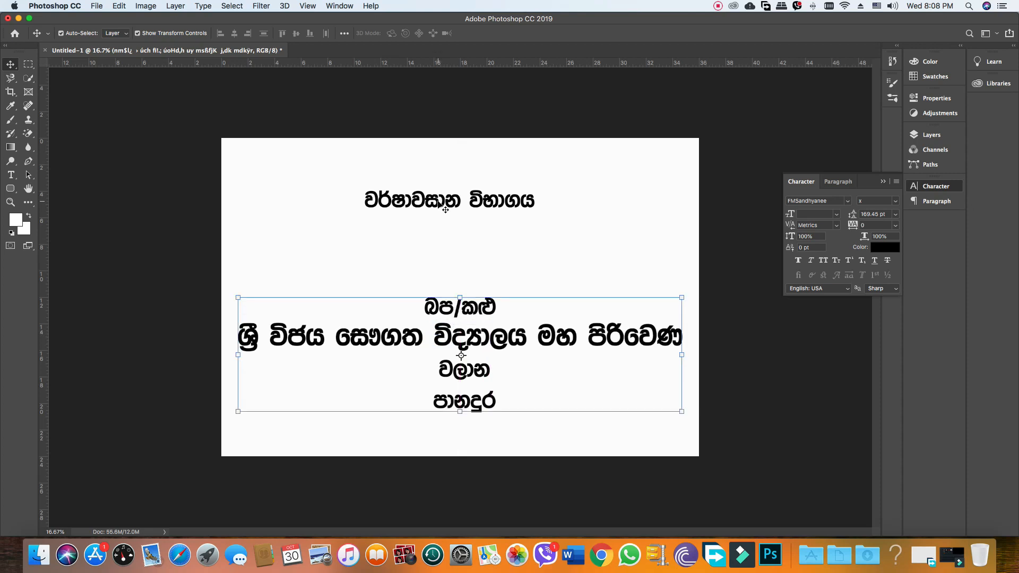
Enlarge the heading "වර්ෂාවසාන විභාගය" to about 267.33 pt and place it directly above "බප/කළු".
left_click(443, 207)
left_click_drag(535, 189, 632, 156)
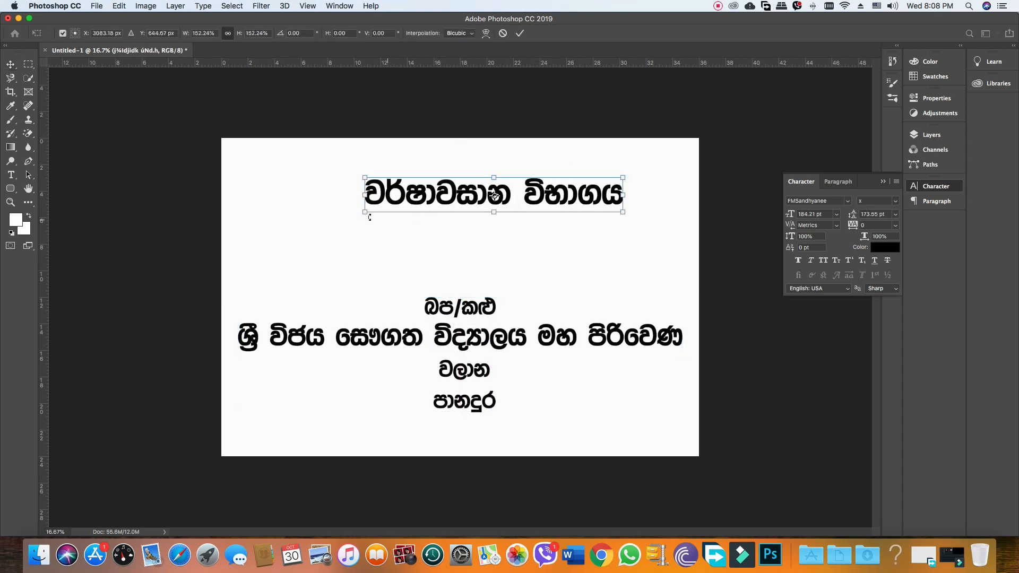
left_click_drag(364, 211, 245, 229)
key("Return")
left_click_drag(355, 199, 360, 259)
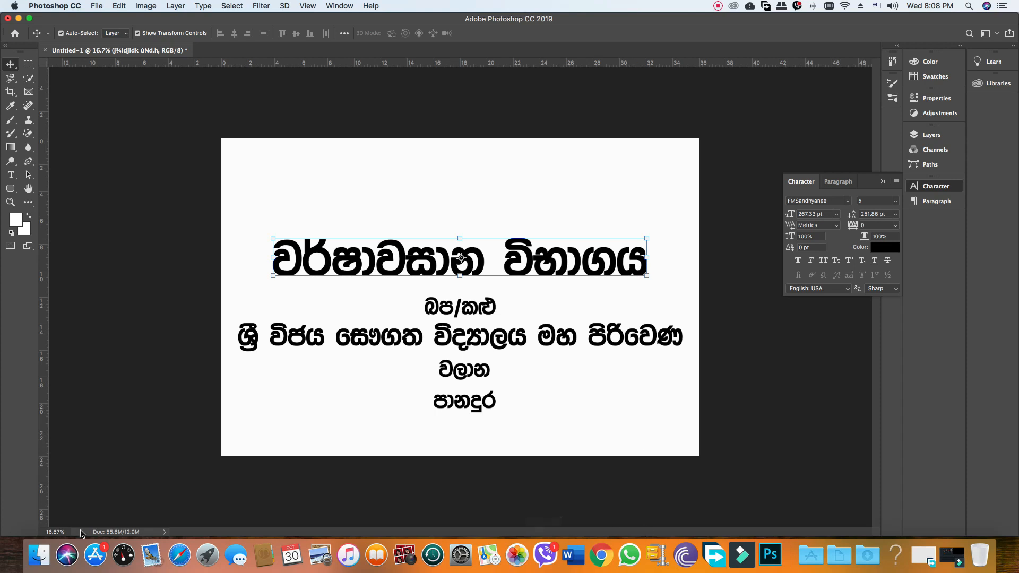
left_click(97, 6)
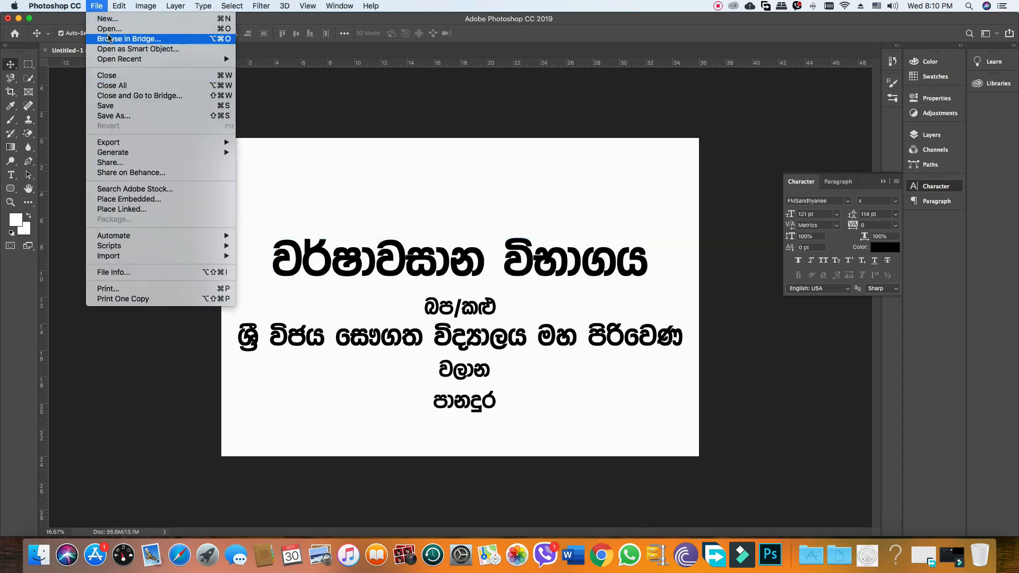
left_click(109, 39)
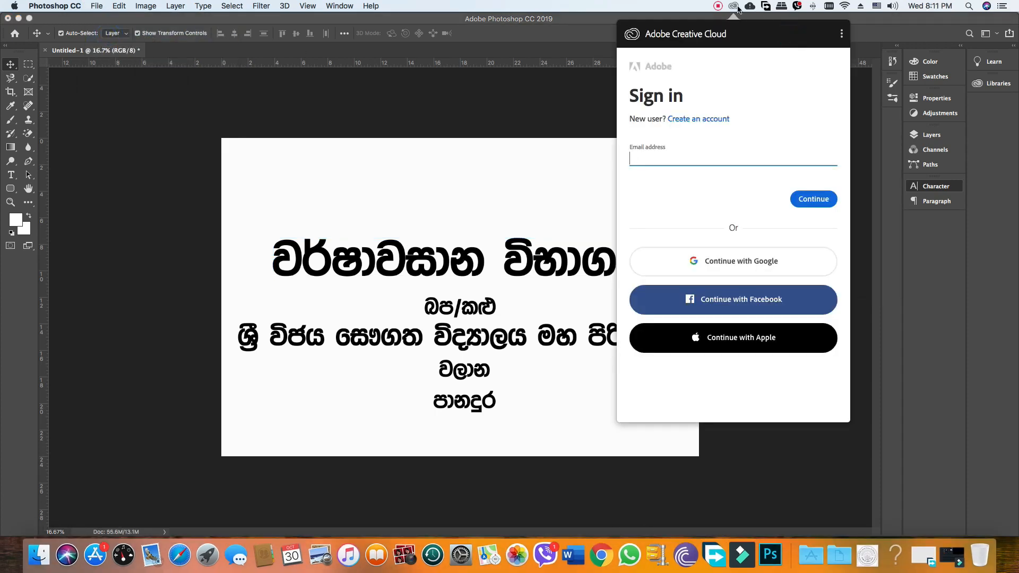
left_click(736, 7)
Open the emblem image IMG_3095.jpeg from the Downloads folder.
left_click(97, 6)
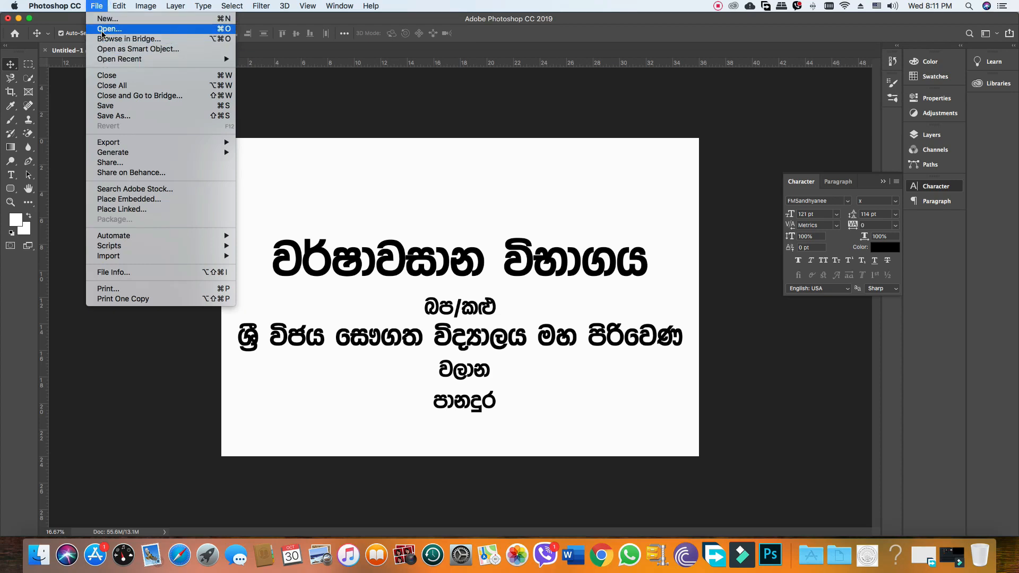
left_click(103, 31)
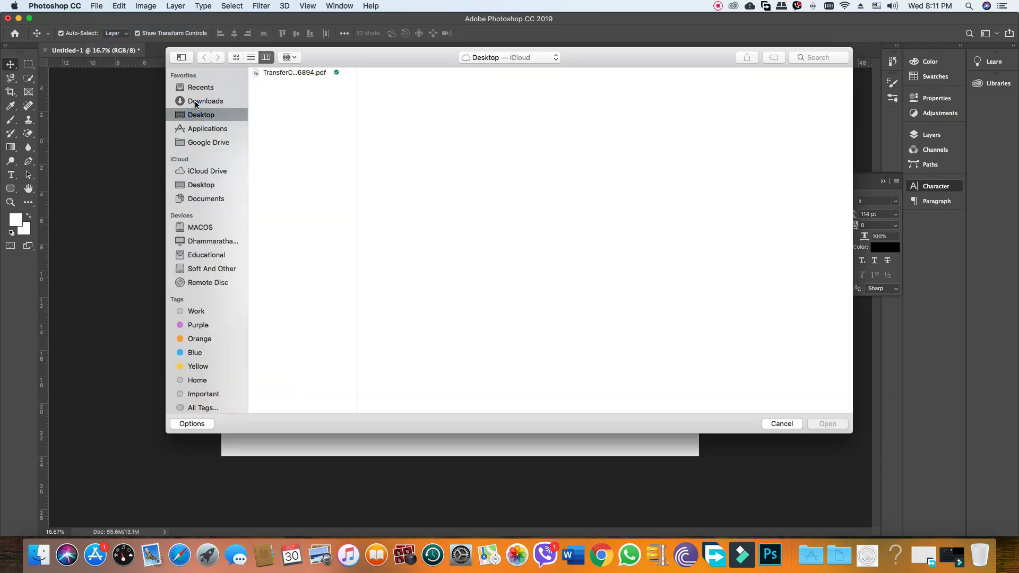
left_click(196, 101)
left_click(287, 73)
left_click(828, 423)
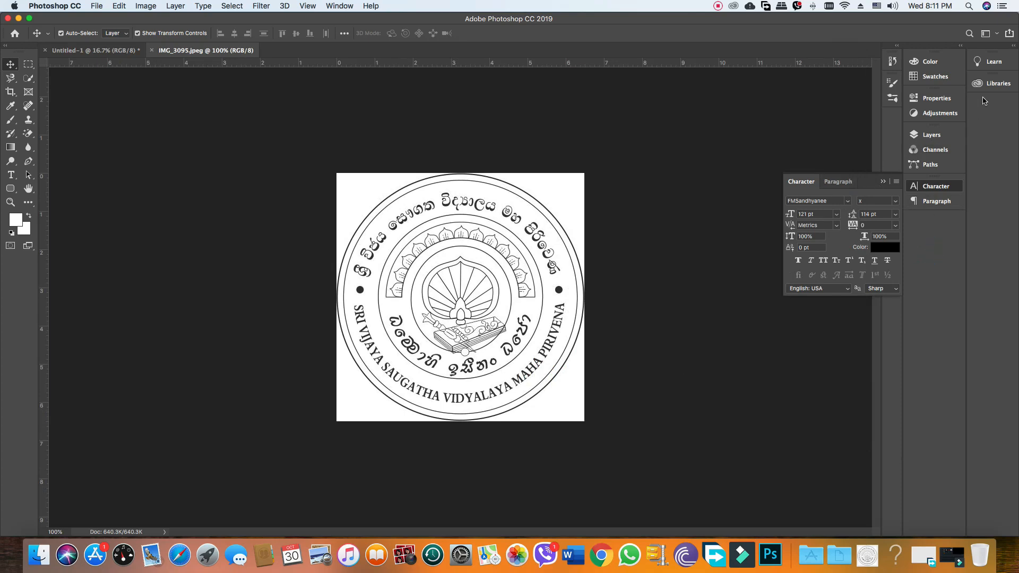
Convert the emblem image's locked background into a regular layer.
left_click(929, 135)
double_click(856, 201)
left_click(768, 335)
Bring the emblem into the Untitled-1 document, scale it to about 224.60% and place it above the heading.
left_click_drag(512, 175, 537, 169)
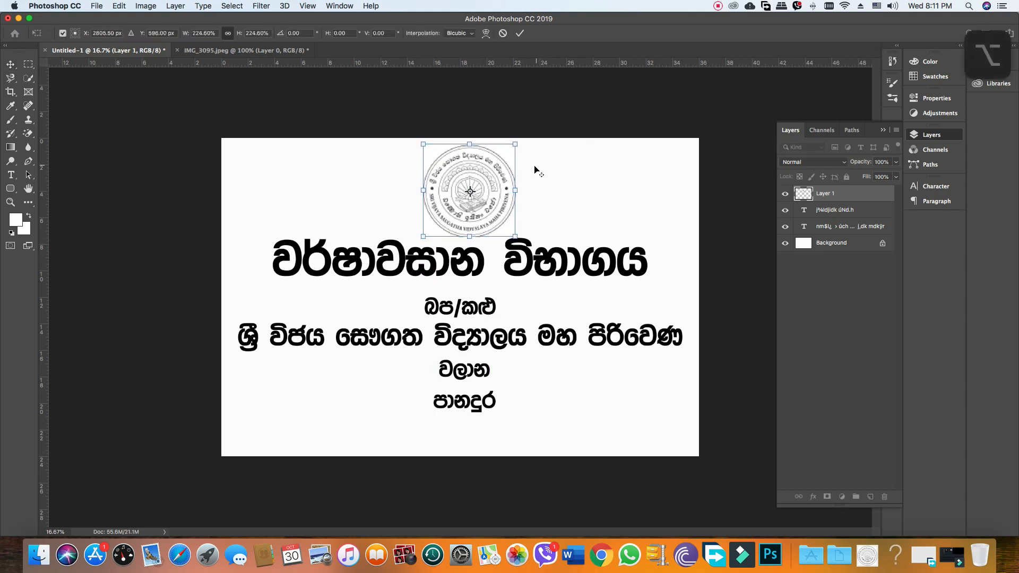
key("Return")
mouse_move(438, 167)
left_mouse_down()
mouse_move(457, 166)
mouse_move(336, 167)
mouse_move(464, 167)
mouse_move(438, 168)
left_mouse_up()
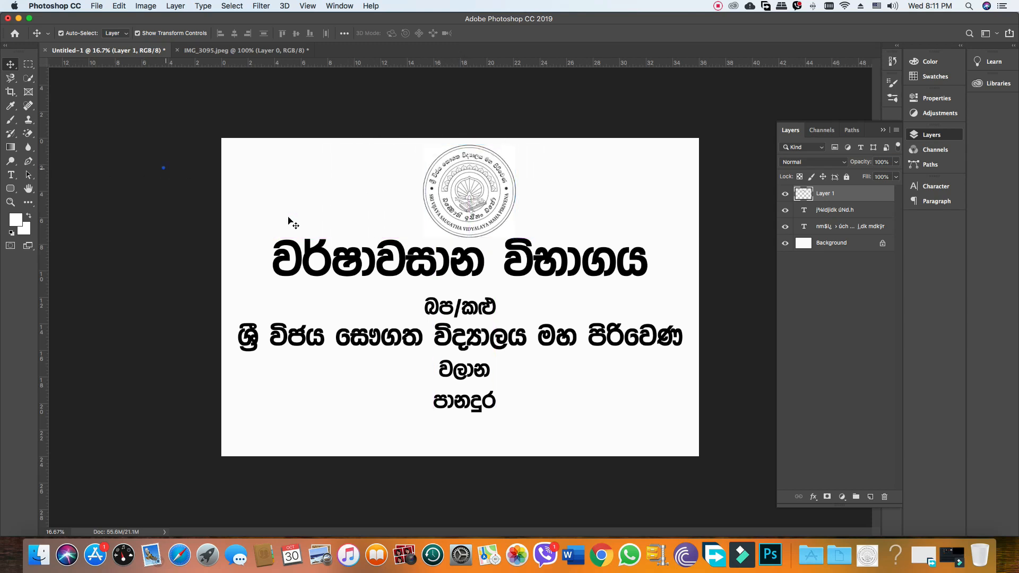
Align the emblem and both text layers on their horizontal centers.
left_click_drag(160, 166, 603, 414)
left_click(235, 33)
left_click(224, 159)
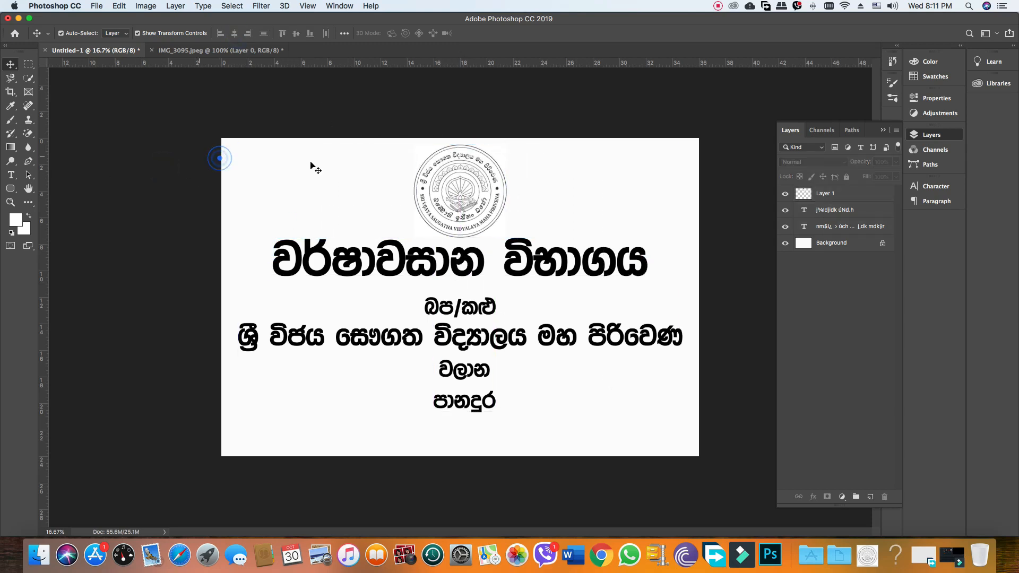
Apply a Black & White adjustment to the emblem with Reds -190, Yellows -200, Cyans -200 and Blues -187.
left_click(481, 179)
left_click(141, 6)
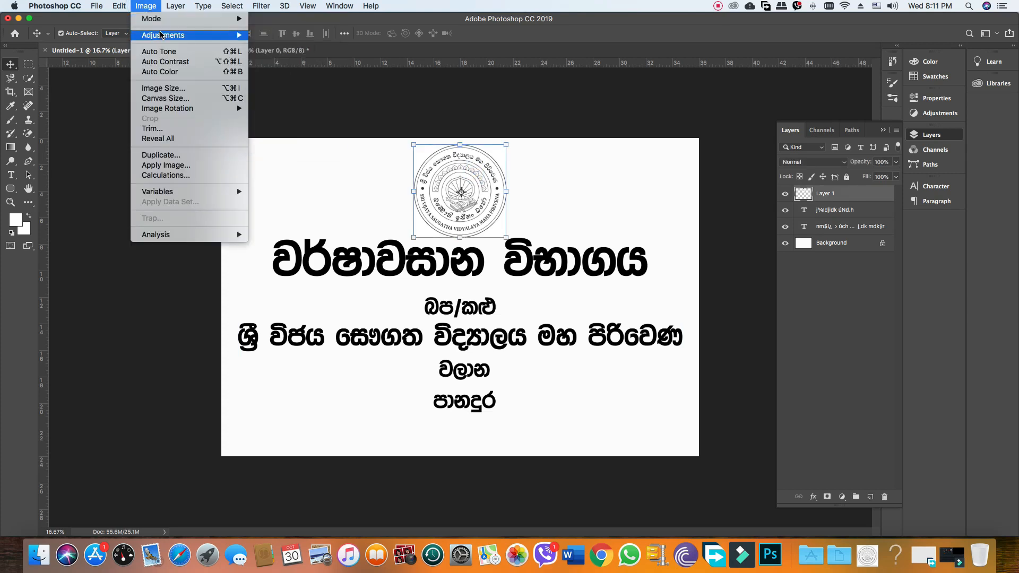
mouse_move(162, 35)
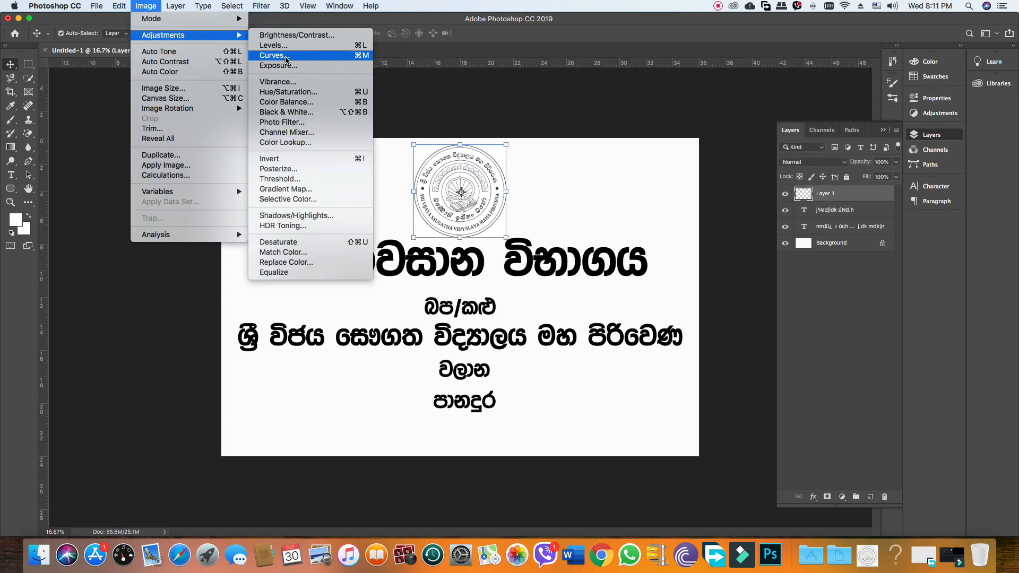
left_click(289, 112)
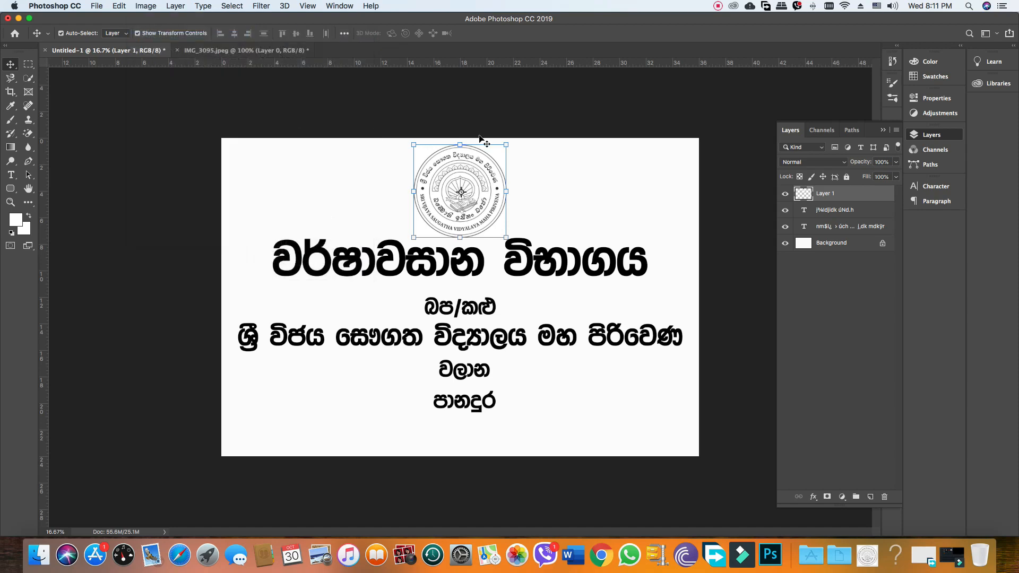
left_click_drag(514, 96, 746, 132)
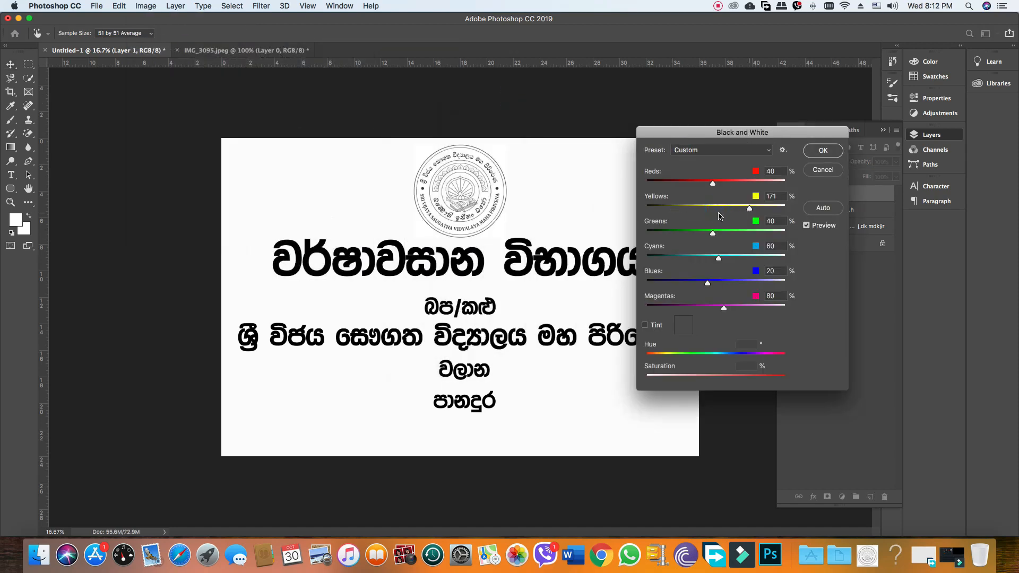
left_click_drag(665, 260, 649, 281)
left_click_drag(663, 259, 646, 258)
left_click(649, 183)
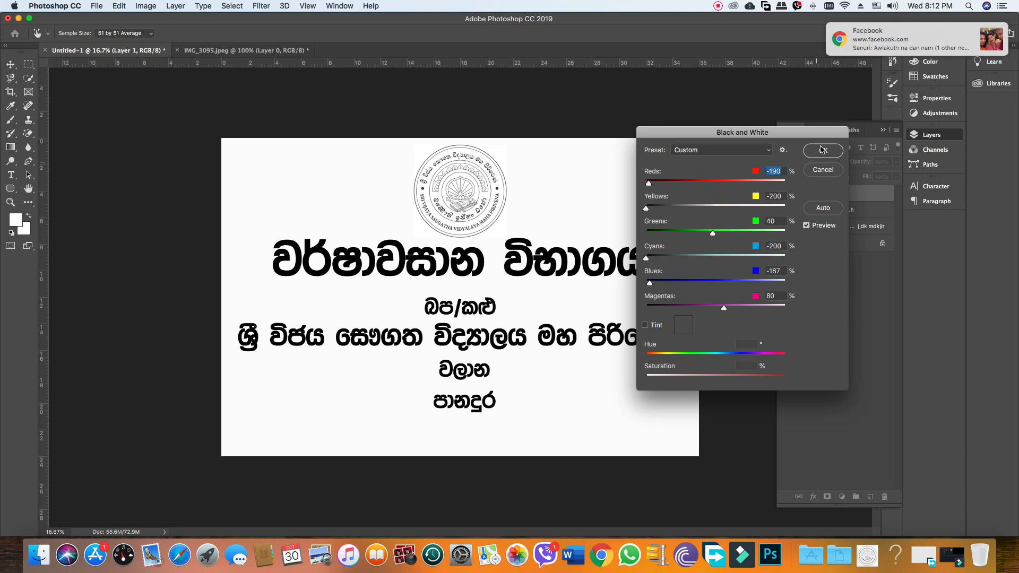
left_click(823, 150)
Apply the Black & White adjustment to the emblem a second time.
left_click(146, 6)
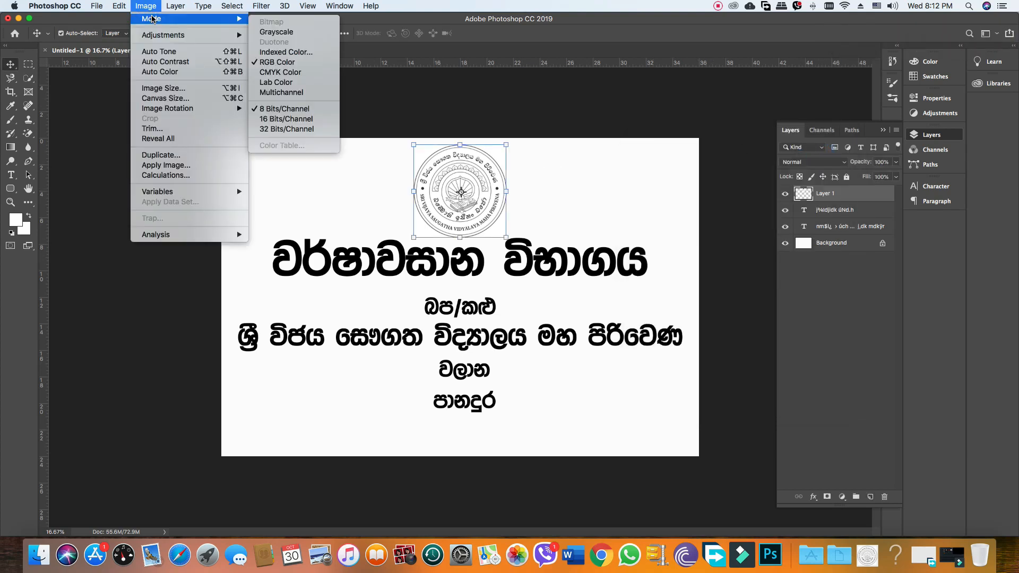
mouse_move(153, 36)
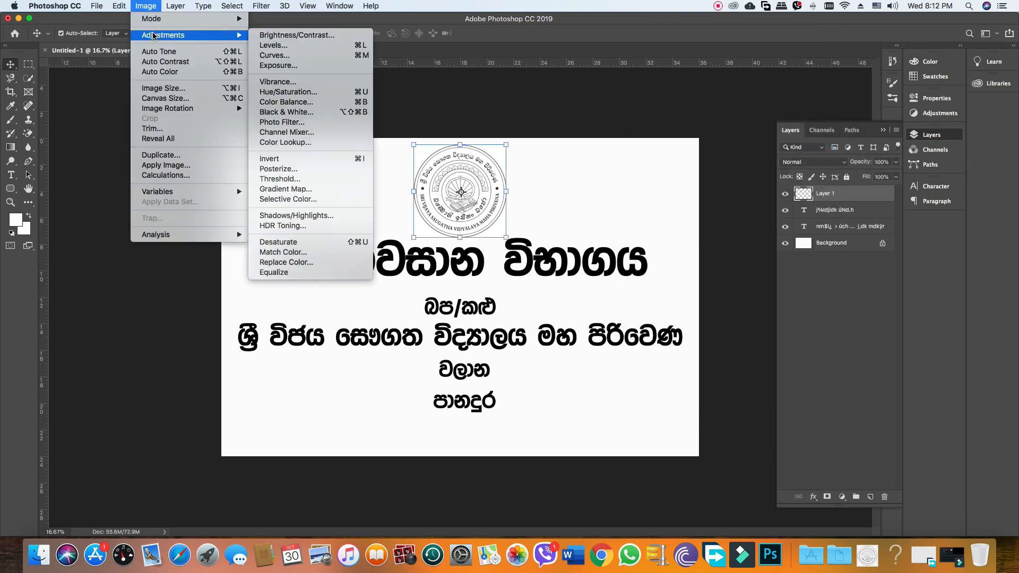
left_click(300, 117)
key("Return")
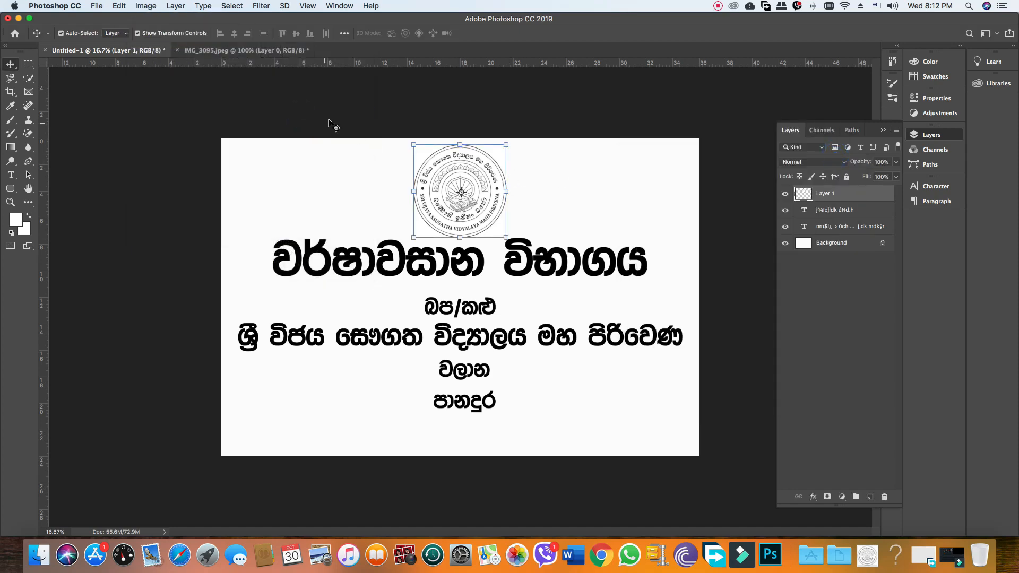
Move the emblem and both text layers together slightly lower on the canvas.
left_click_drag(161, 155, 553, 377)
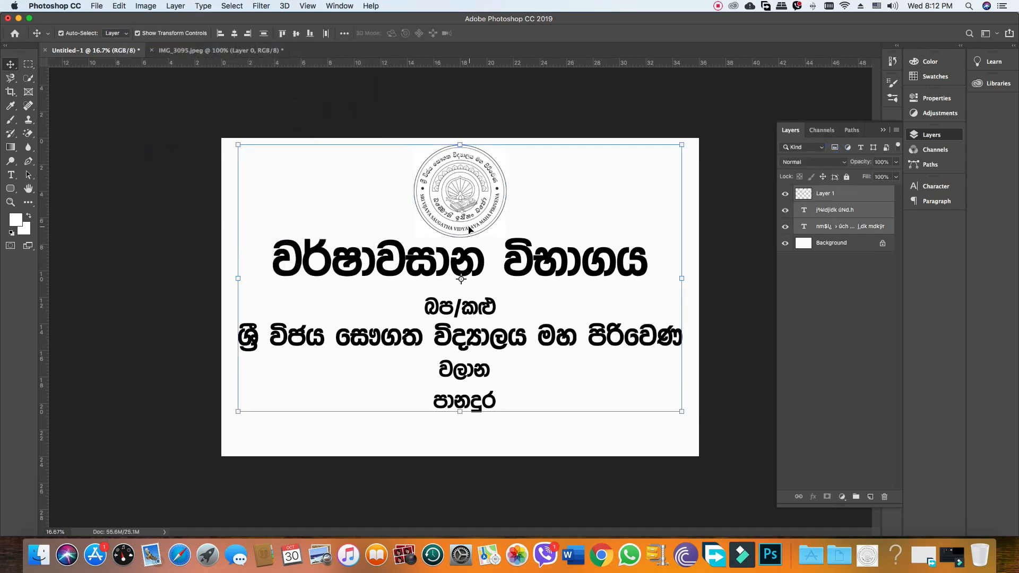
left_click_drag(468, 227, 469, 239)
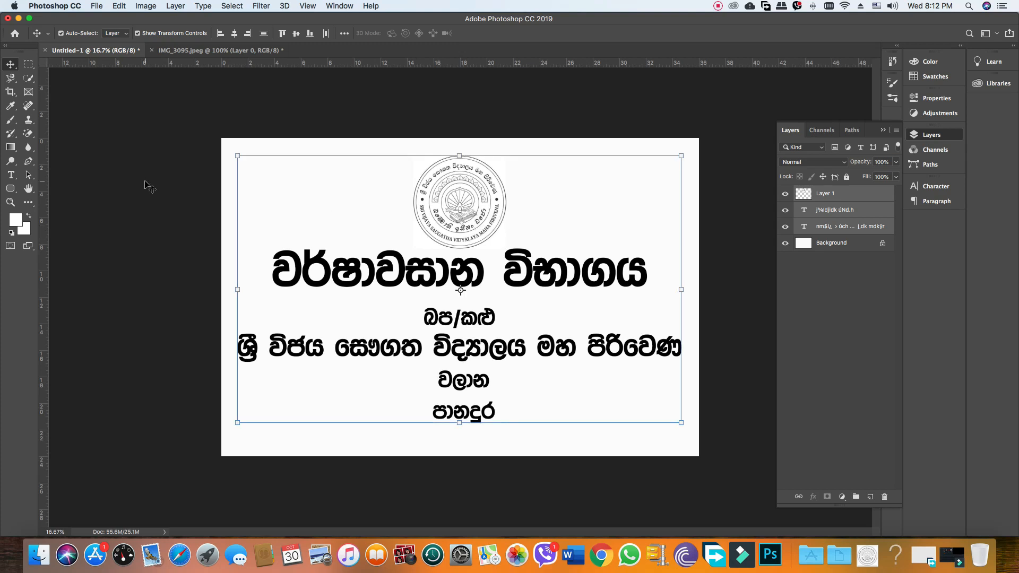
Move only the school emblem slightly higher above the title text.
left_click(211, 95)
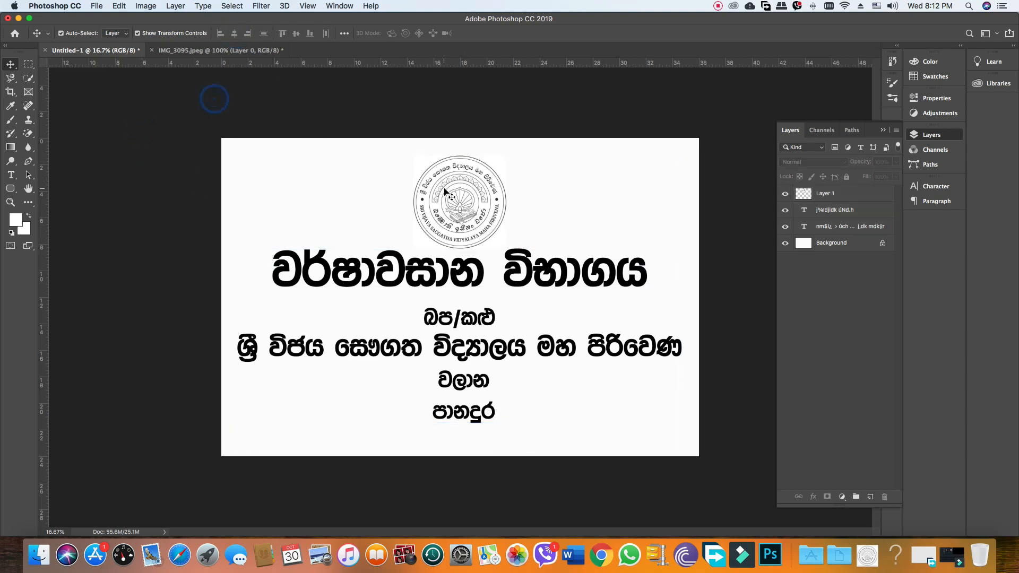
left_click_drag(454, 178, 453, 170)
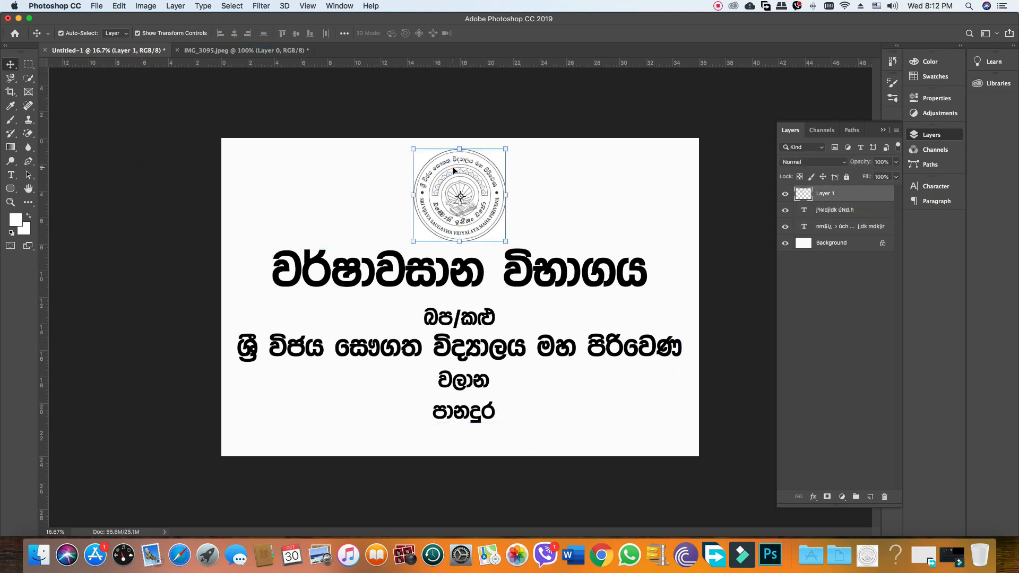
double_click(875, 193)
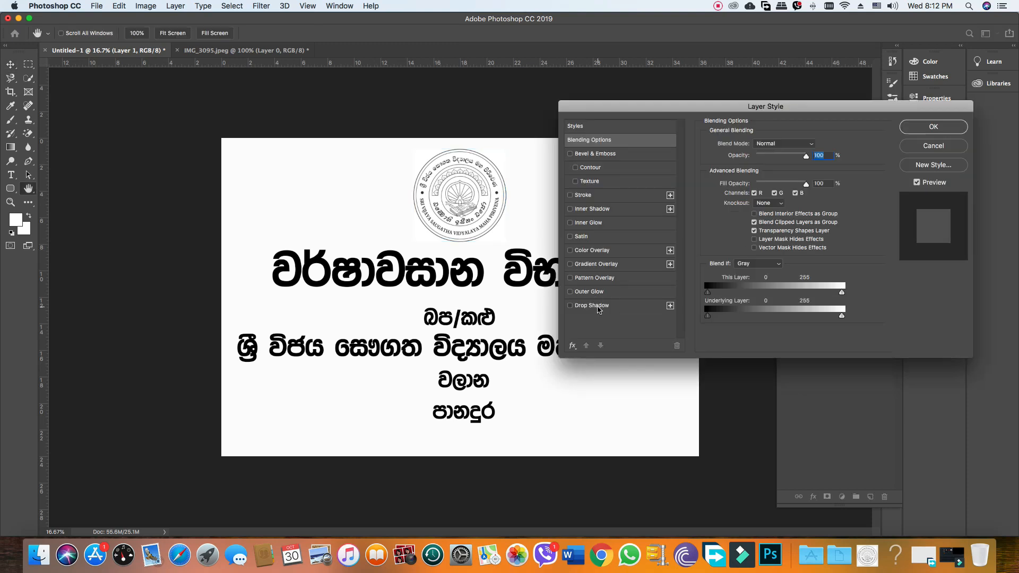
left_click(598, 309)
left_click(570, 306)
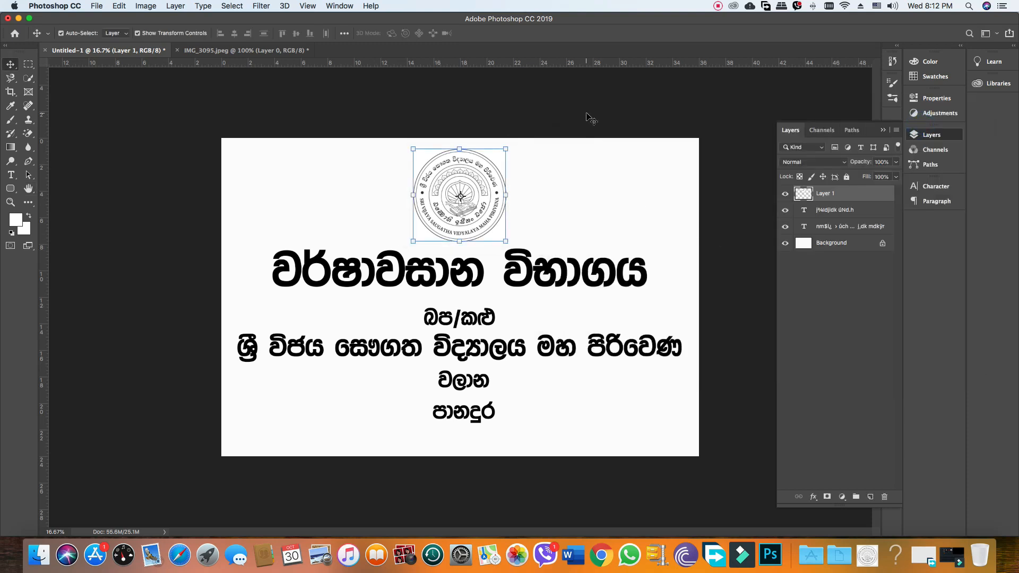
left_click(591, 117)
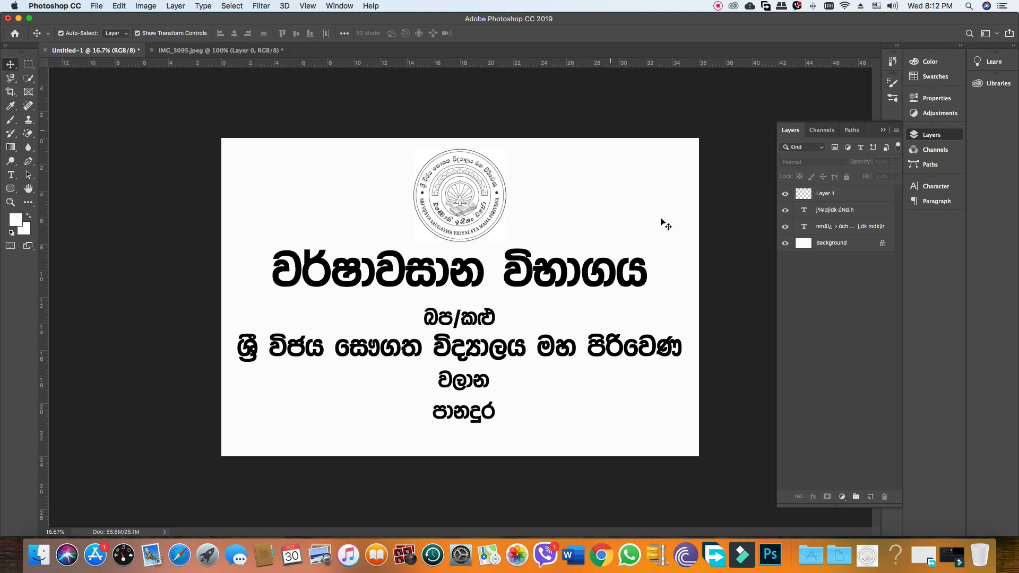
Convert the Background to a regular layer and give it a 43 px stroke positioned inside.
double_click(869, 246)
left_click(764, 335)
double_click(865, 244)
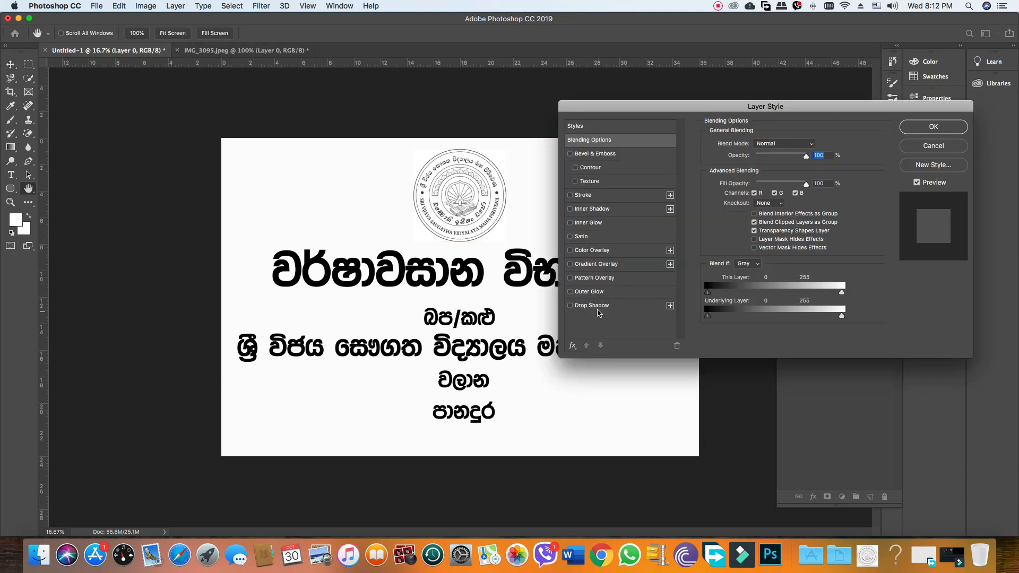
left_click(587, 198)
left_click(764, 154)
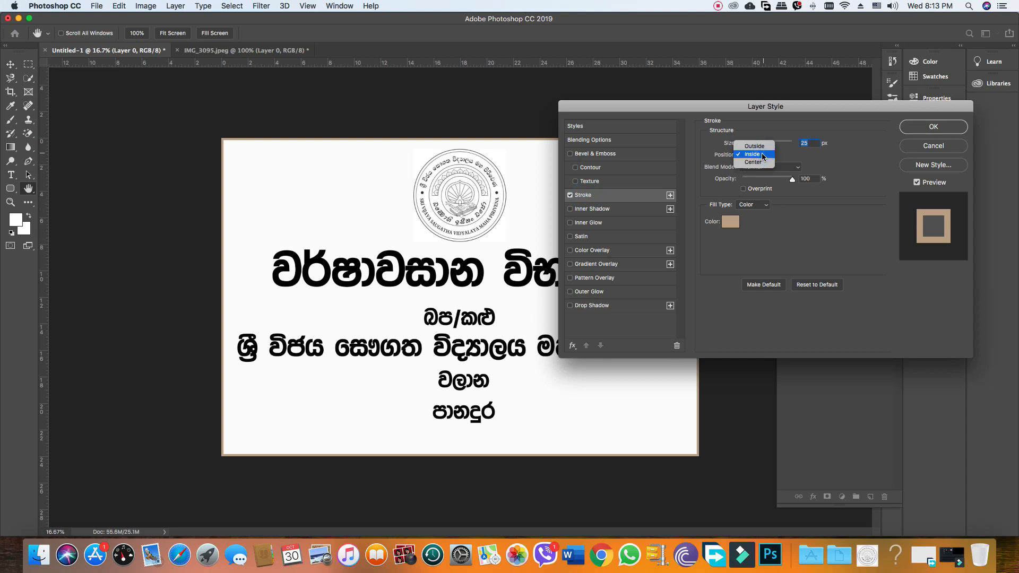
left_click(775, 153)
left_click_drag(750, 147, 754, 144)
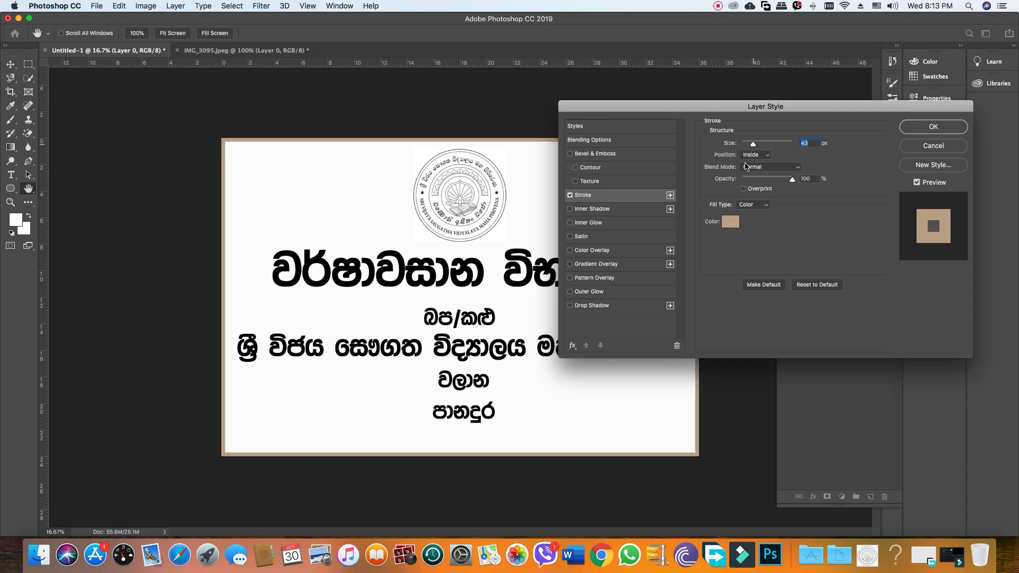
Set the page border stroke's color to dark red 950000 and apply the layer style.
left_click(730, 221)
left_click_drag(780, 320, 782, 271)
left_click_drag(763, 304, 770, 366)
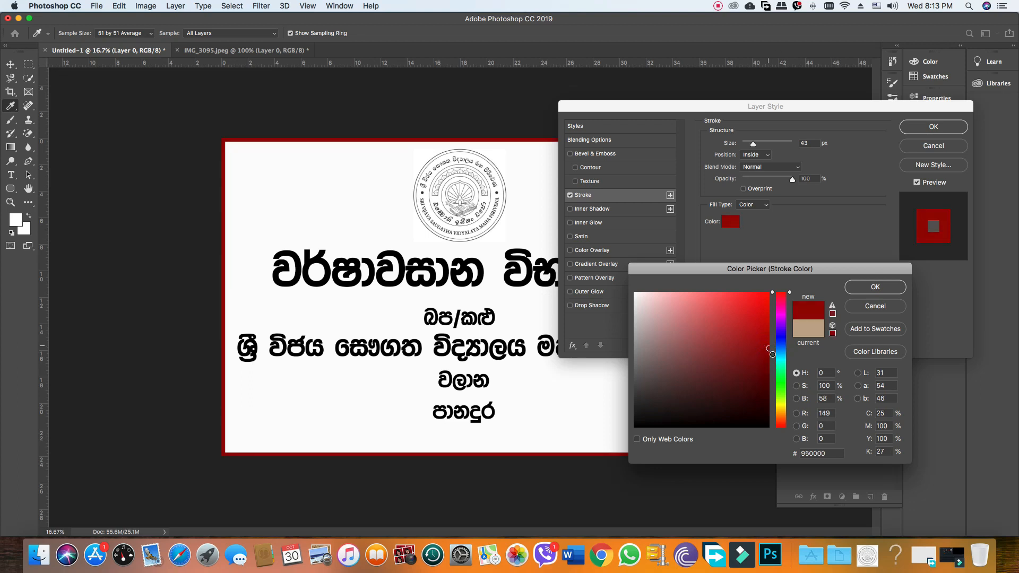
left_click(875, 287)
left_click(922, 133)
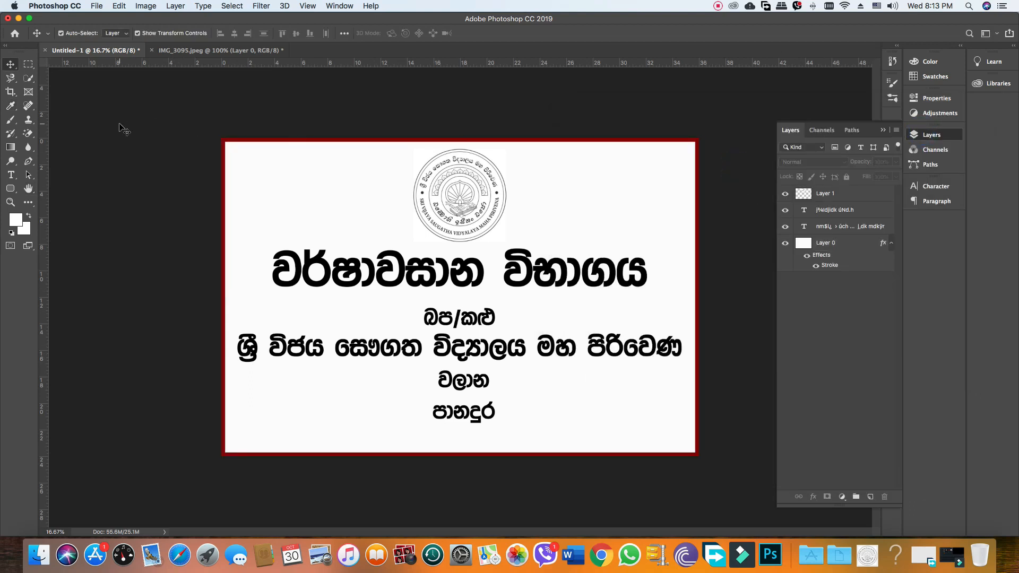
Save a JPEG copy of the document as "exam banner" in the iCloud Desktop folder.
left_click(96, 6)
mouse_move(117, 147)
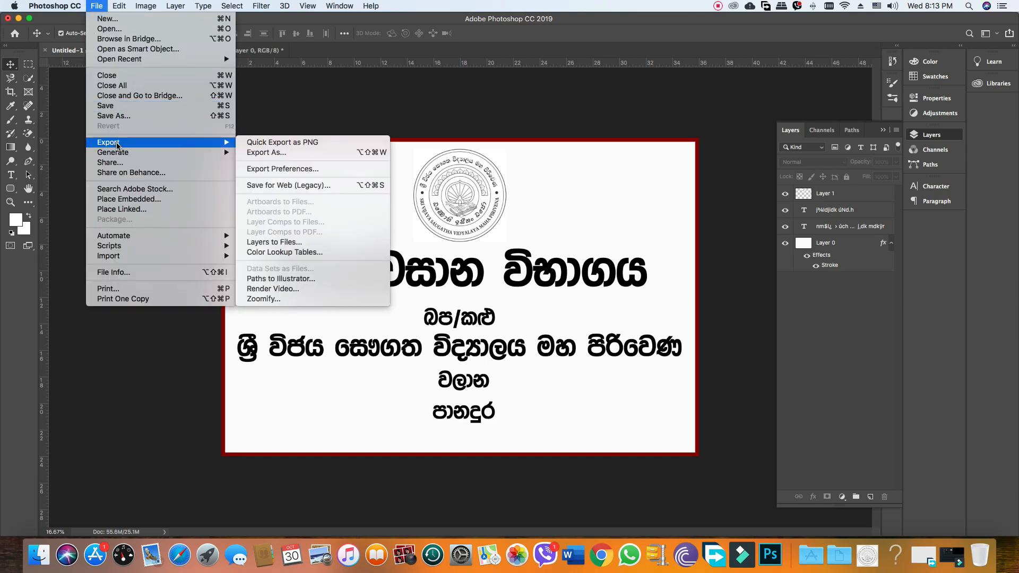
left_click(114, 116)
left_click(490, 306)
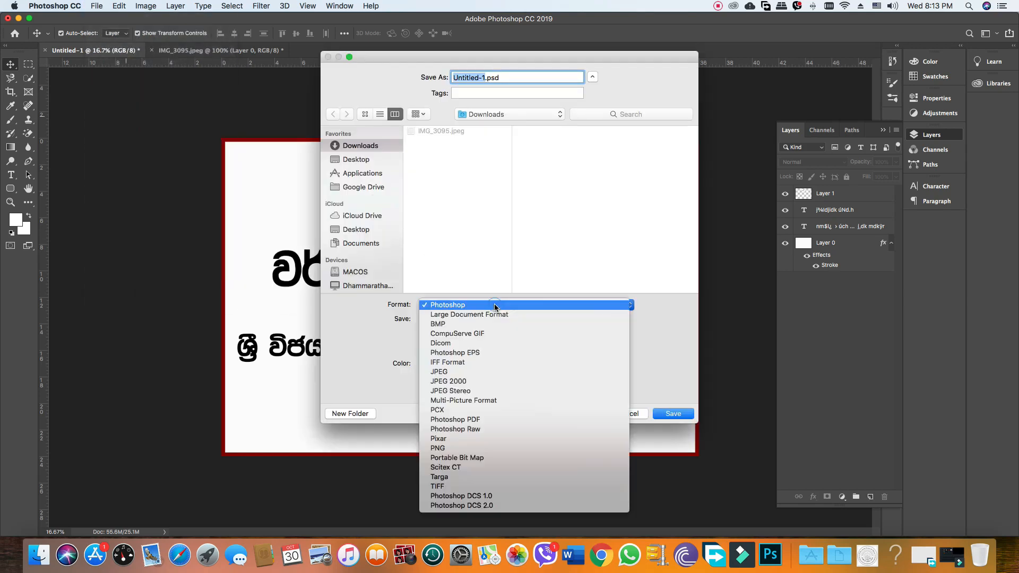
left_click(486, 376)
scroll(360, 212, "down", 3)
left_click(361, 236)
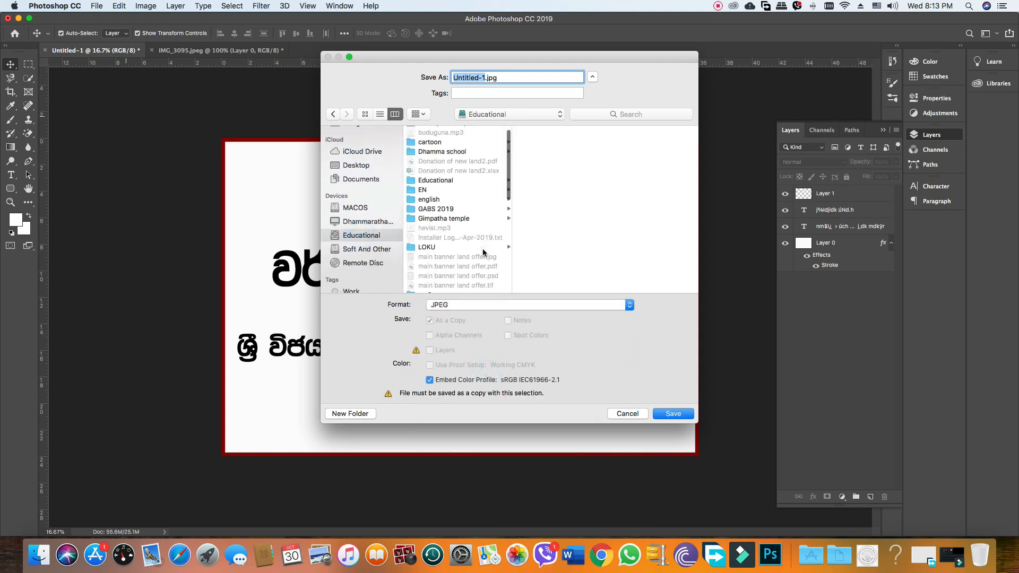
scroll(480, 255, "down", 5)
scroll(478, 257, "up", 3)
left_click(381, 165)
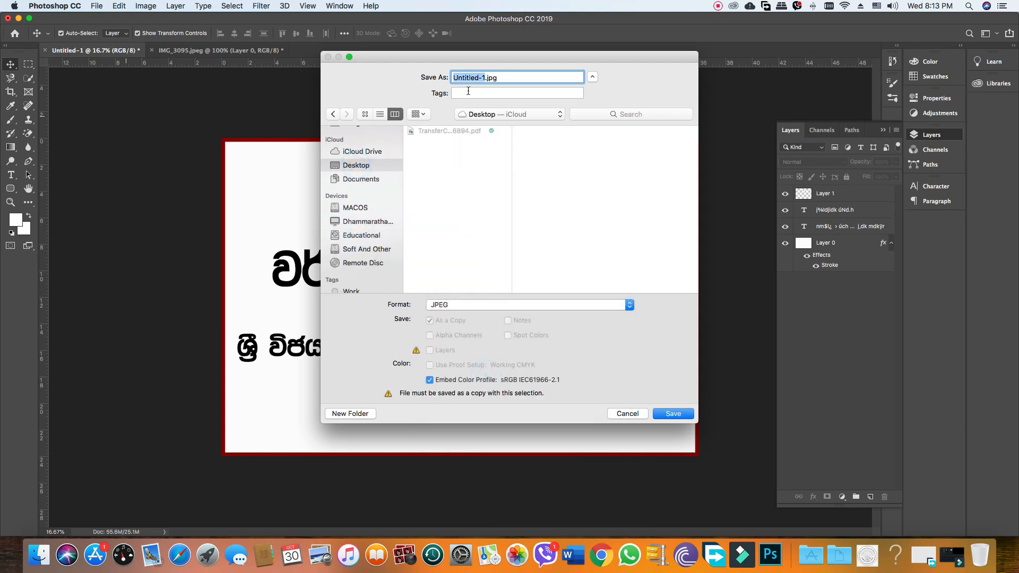
type("exam banner")
left_click(655, 413)
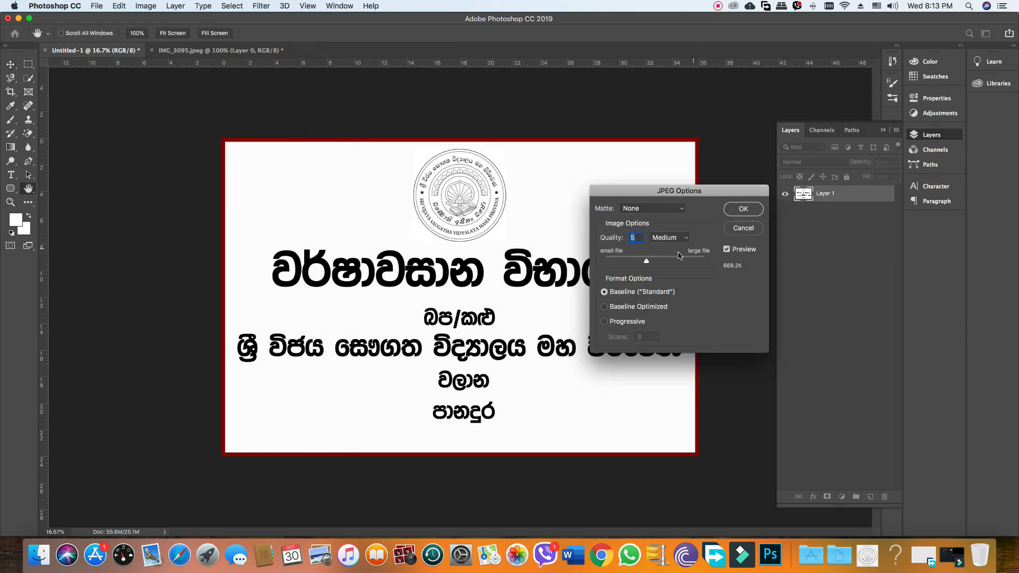
Set the JPEG quality to 9 (High) and finish the export.
left_click_drag(647, 260, 682, 263)
left_click(685, 243)
left_click(686, 239)
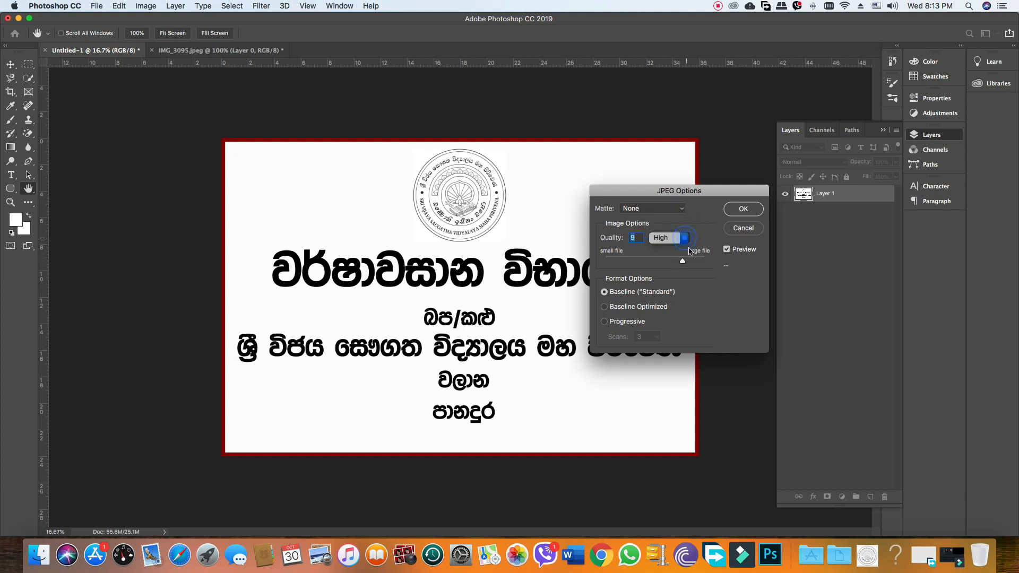
left_click(743, 209)
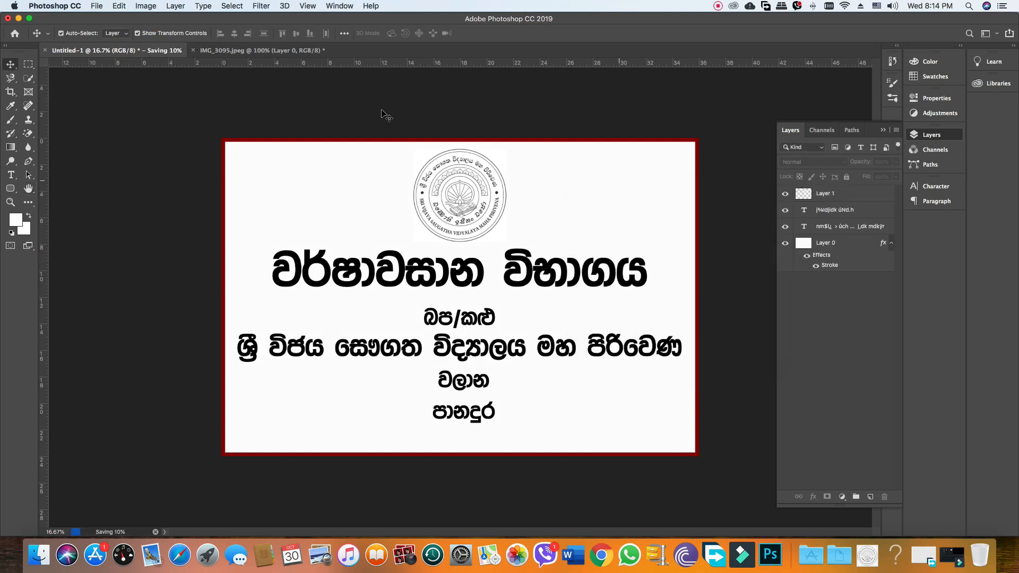
Save the layered document in Photoshop format as "exam banner" in the Vidyalaya folder on the Educational drive.
left_click(97, 6)
left_click(114, 105)
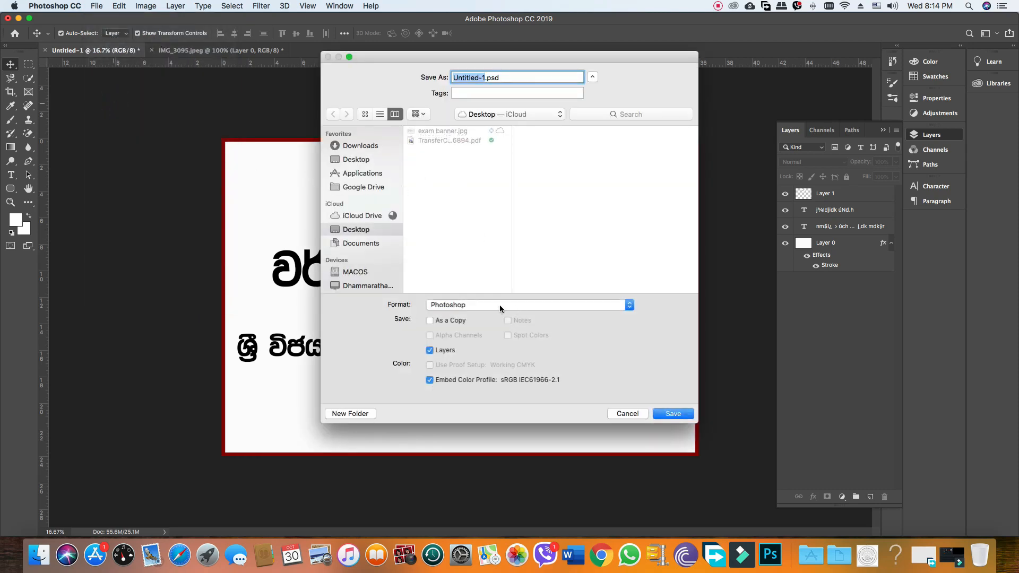
left_click(500, 308)
left_click(500, 305)
scroll(364, 254, "down", 3)
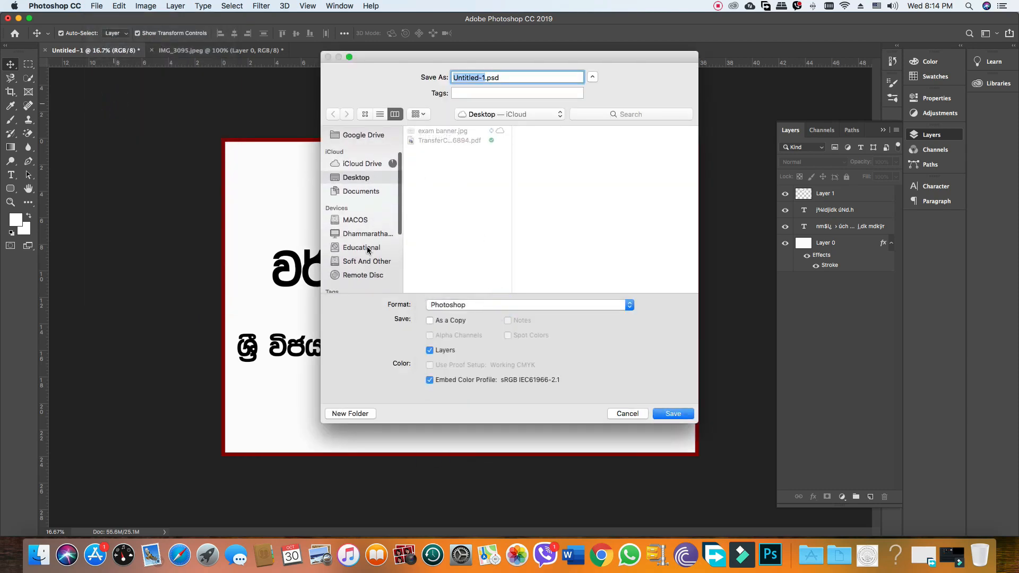
left_click(368, 249)
scroll(457, 223, "down", 5)
left_click(484, 259)
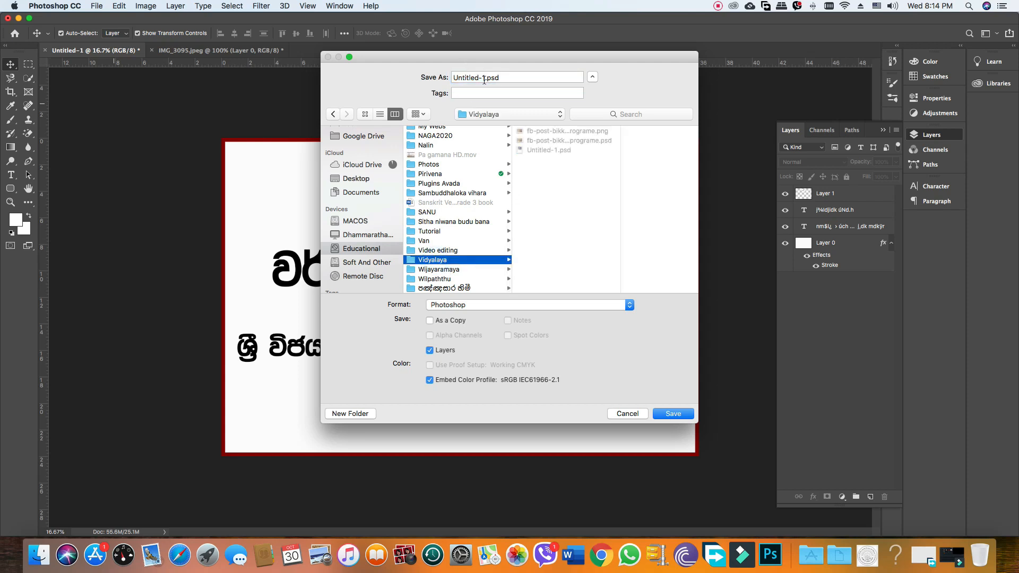
left_click(484, 79)
type("exam banner")
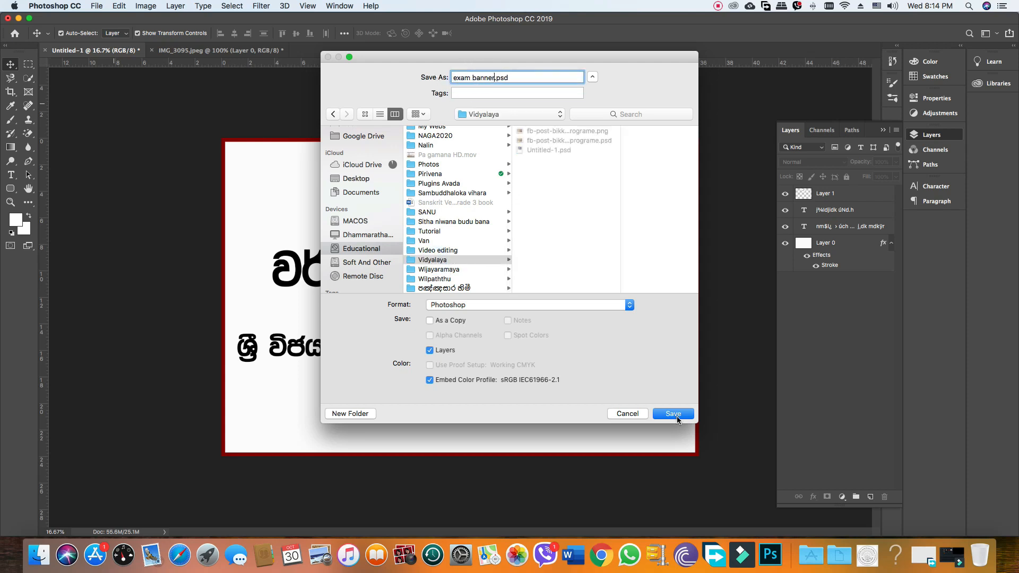
left_click(673, 414)
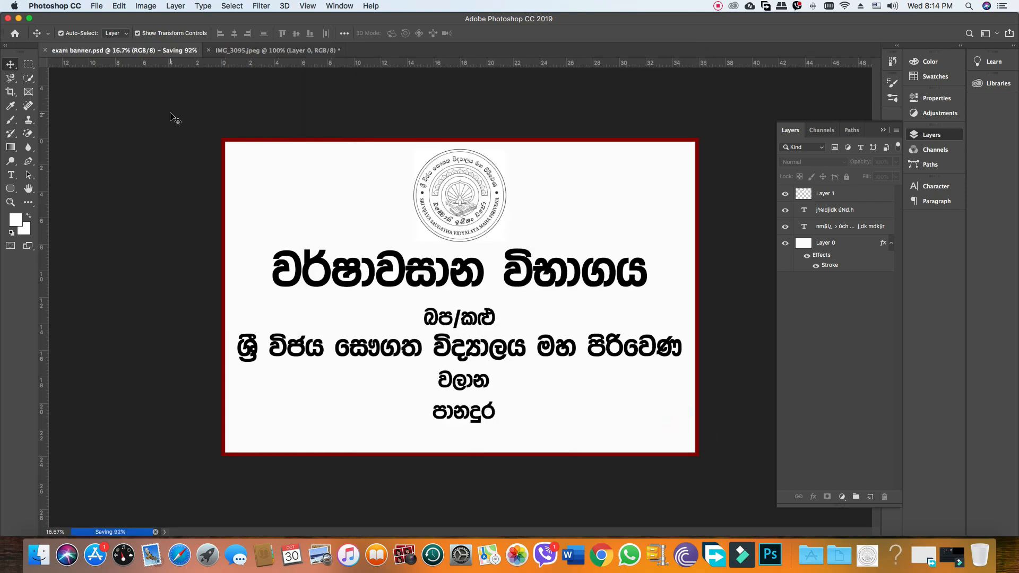